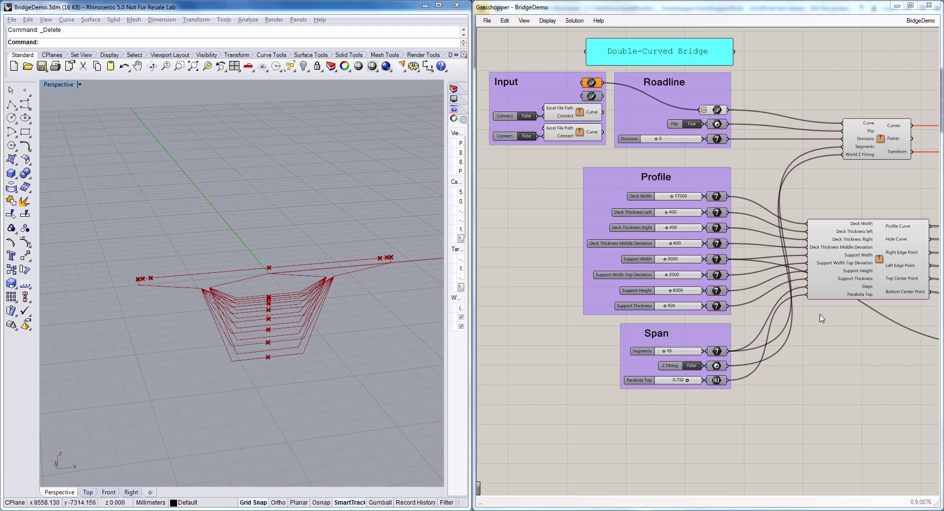
Step: Switch to the empty unnamed Grasshopper definition and show the Top view in Rhino
{"action": "left_click", "coordinate": [921, 21]}
{"action": "left_click", "coordinate": [889, 108]}
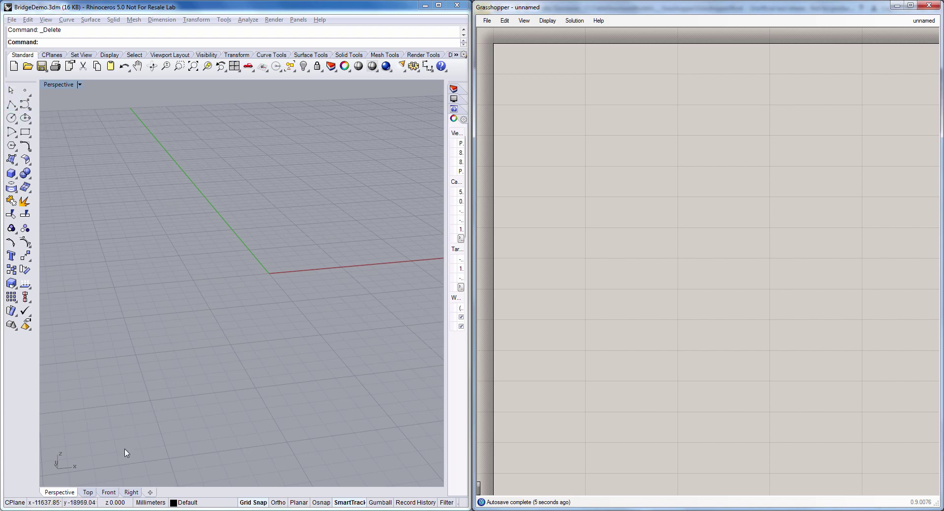
{"action": "left_click", "coordinate": [88, 493]}
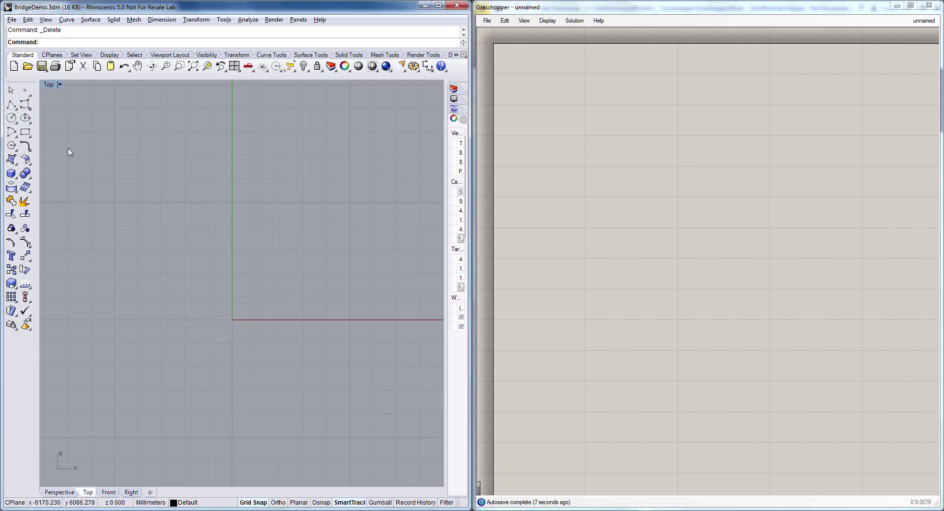
Step: Draw a closed polyline cross-section of a bridge deck with two tapered supports beneath it, around the origin
{"action": "left_click", "coordinate": [11, 104]}
{"action": "left_click", "coordinate": [112, 292]}
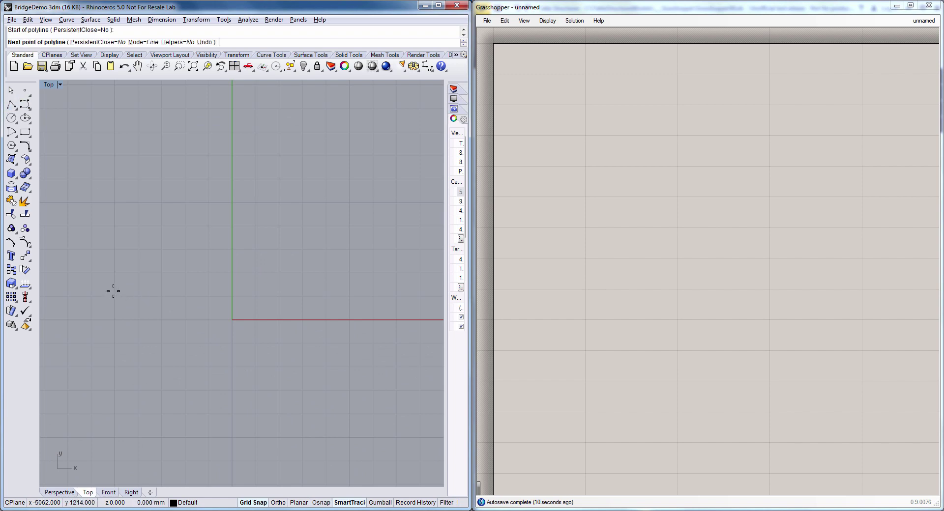
{"action": "left_click", "coordinate": [113, 314]}
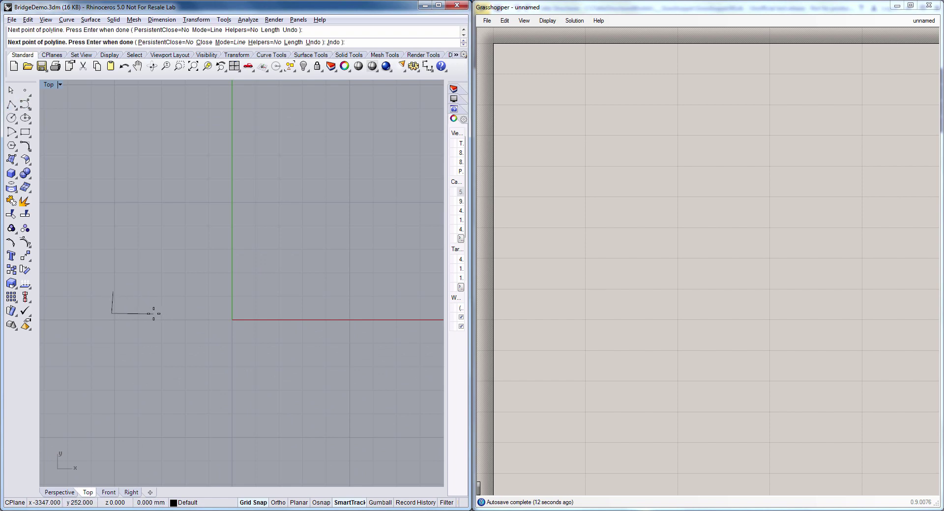
{"action": "left_click", "coordinate": [158, 353]}
{"action": "left_click", "coordinate": [197, 355]}
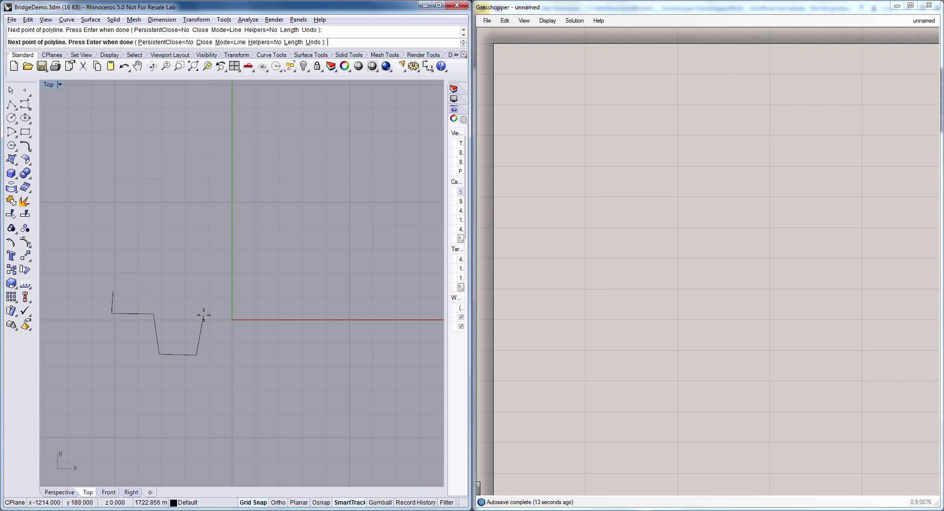
{"action": "left_click", "coordinate": [204, 316]}
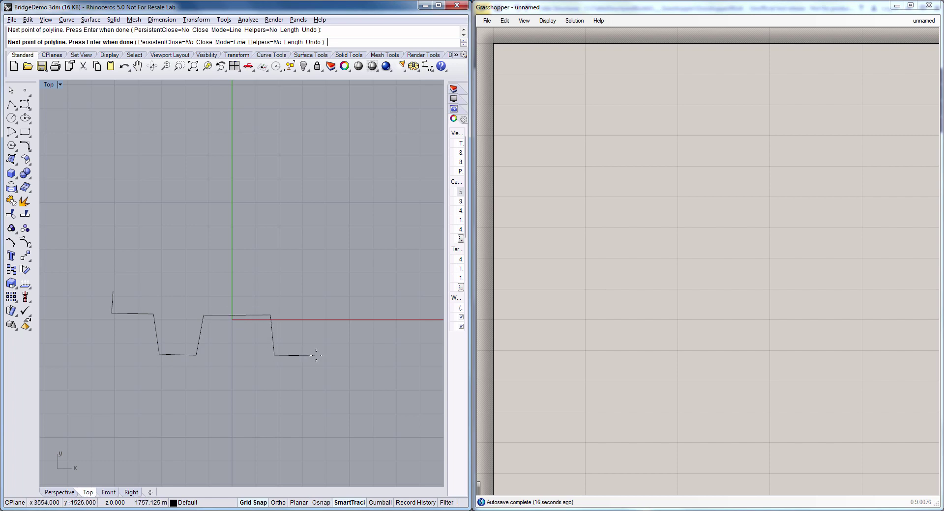
{"action": "left_click", "coordinate": [329, 315]}
{"action": "left_click", "coordinate": [112, 292]}
Step: Draw a degree-3 curve from three control points, starting near the X axis beside the profile and running about 235,000 mm along Y, bulging outward midway
{"action": "scroll", "coordinate": [290, 328], "scroll_direction": "down", "scroll_amount": 15}
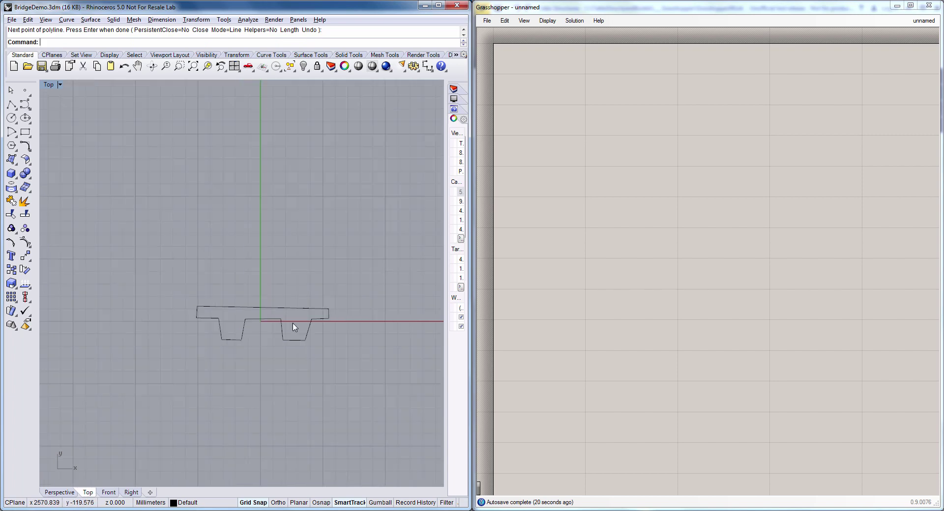
{"action": "scroll", "coordinate": [246, 297], "scroll_direction": "up", "scroll_amount": 4}
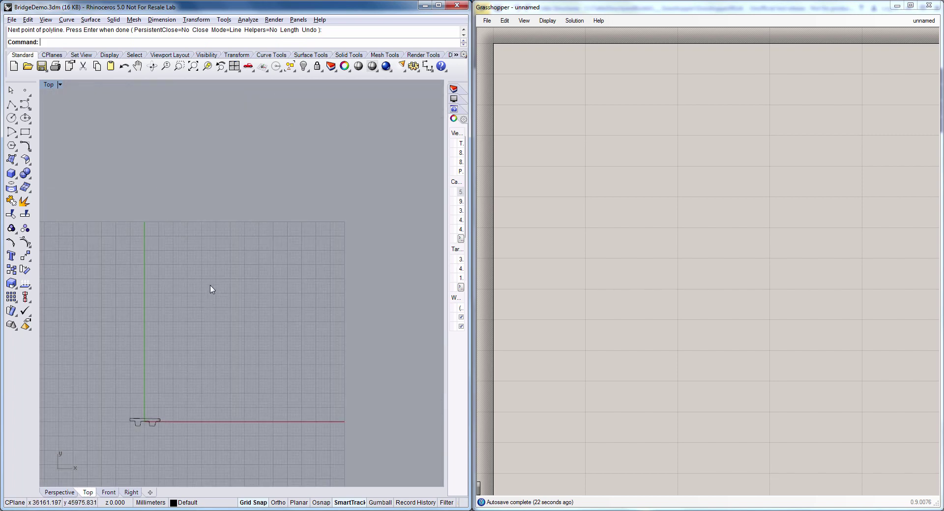
{"action": "left_click", "coordinate": [25, 104]}
{"action": "right_click_drag", "start_coordinate": [250, 258], "coordinate": [239, 313]}
{"action": "scroll", "coordinate": [240, 318], "scroll_direction": "down", "scroll_amount": 5}
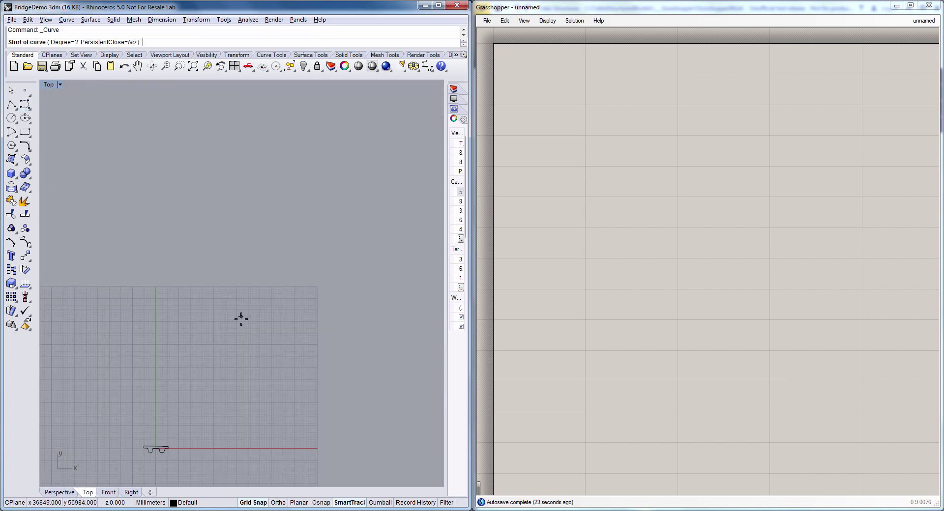
{"action": "left_click", "coordinate": [220, 387]}
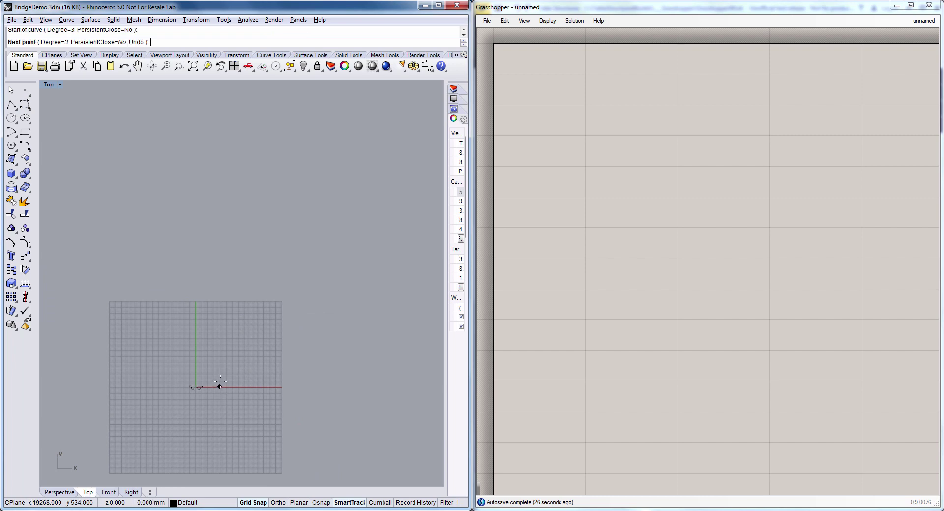
{"action": "left_click", "coordinate": [254, 249]}
{"action": "left_click", "coordinate": [209, 97]}
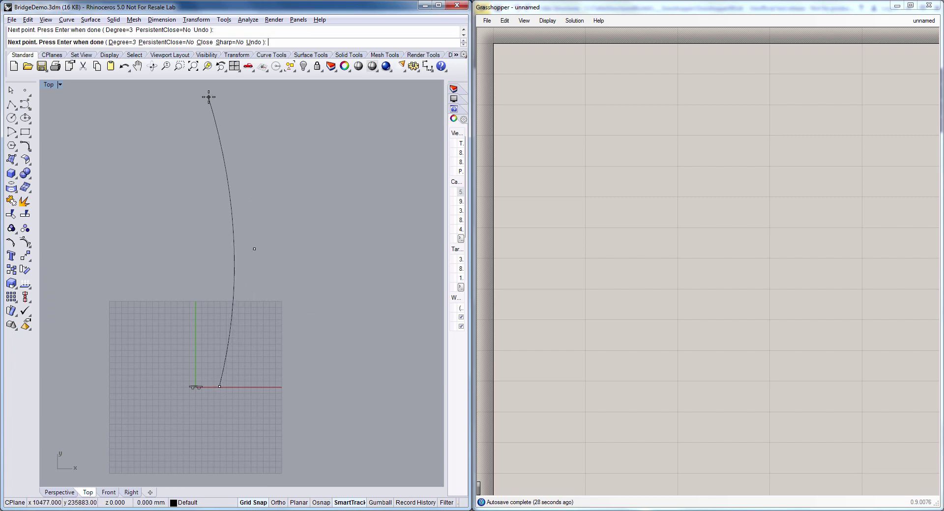
{"action": "key", "text": "Return"}
Step: Raise the road curve vertically above the ground plane in the Right view
{"action": "left_click", "coordinate": [236, 288]}
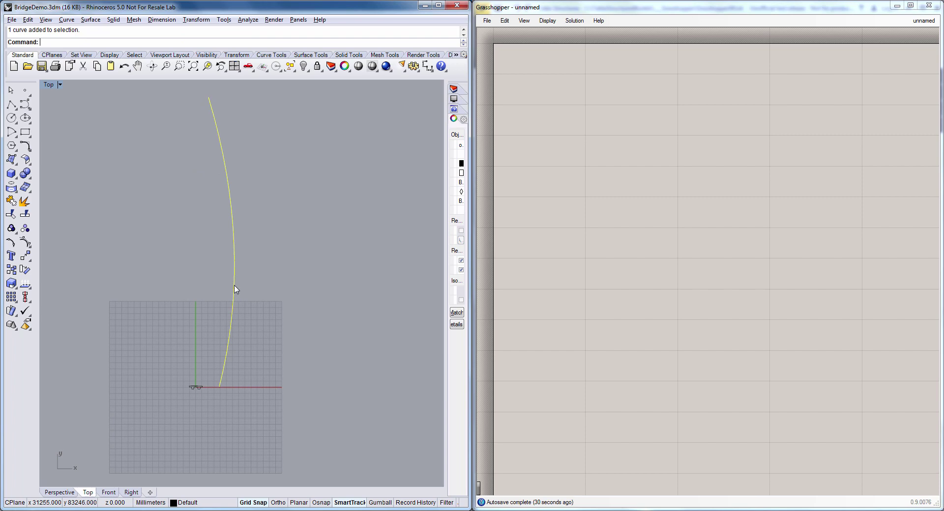
{"action": "left_click", "coordinate": [131, 493]}
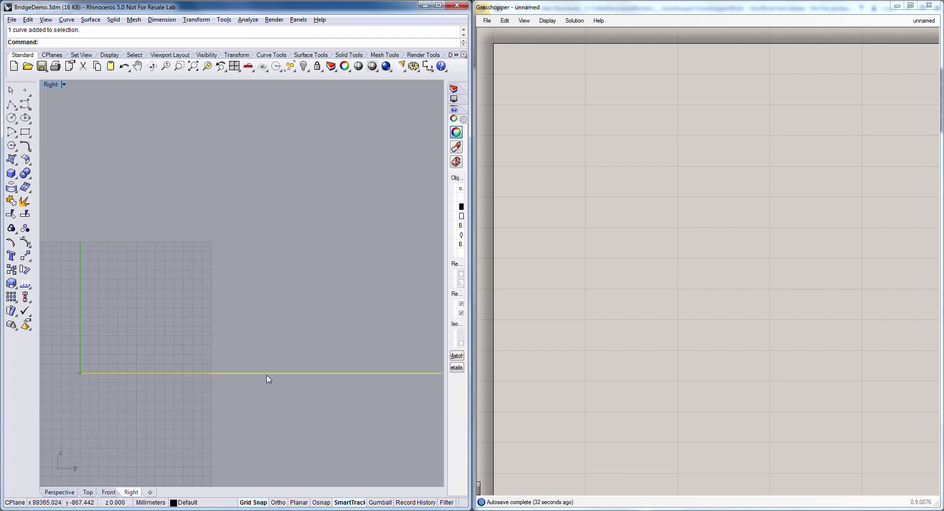
{"action": "left_click_drag", "start_coordinate": [268, 371], "coordinate": [291, 357]}
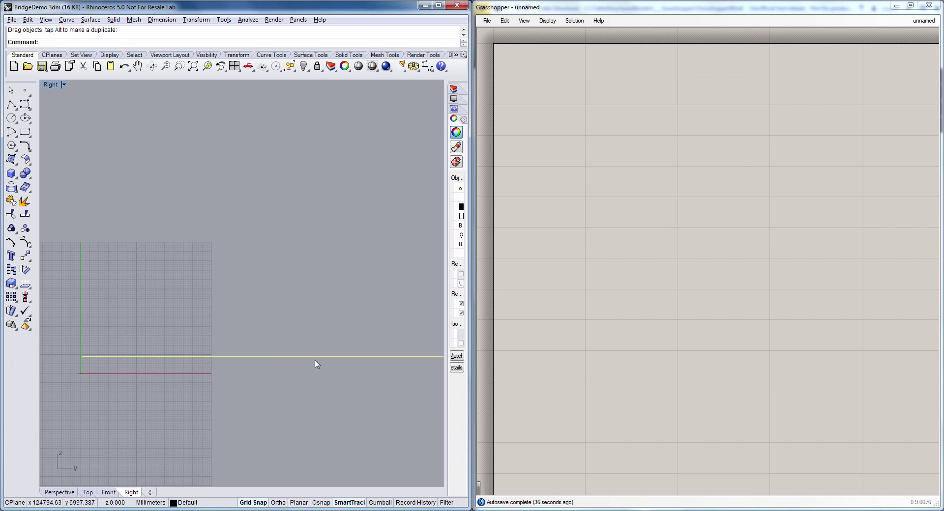
Step: Show the road curve's control points, lift the middle one to arch the curve vertically, and return to the Perspective view
{"action": "key", "text": "F10"}
{"action": "left_click", "coordinate": [292, 357]}
{"action": "left_click_drag", "start_coordinate": [291, 357], "coordinate": [290, 335]}
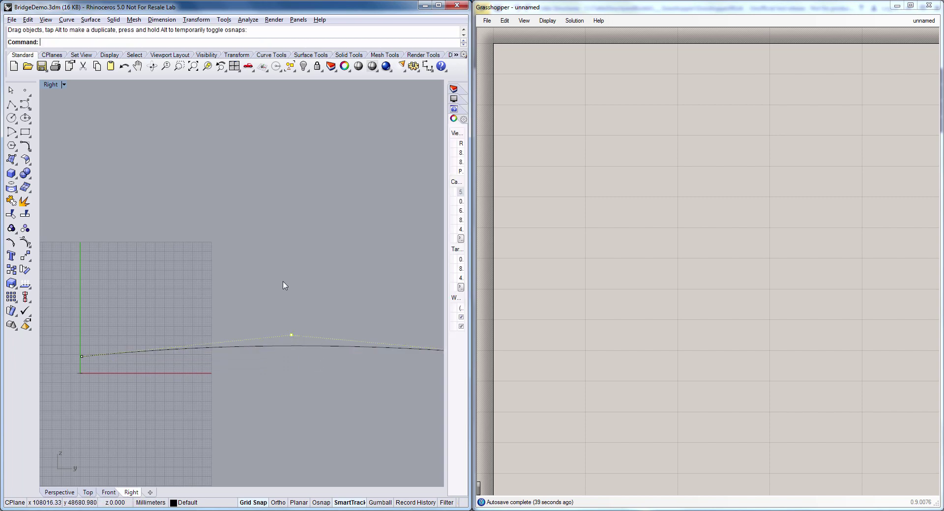
{"action": "left_click", "coordinate": [59, 493]}
{"action": "right_click_drag", "start_coordinate": [309, 336], "coordinate": [287, 360]}
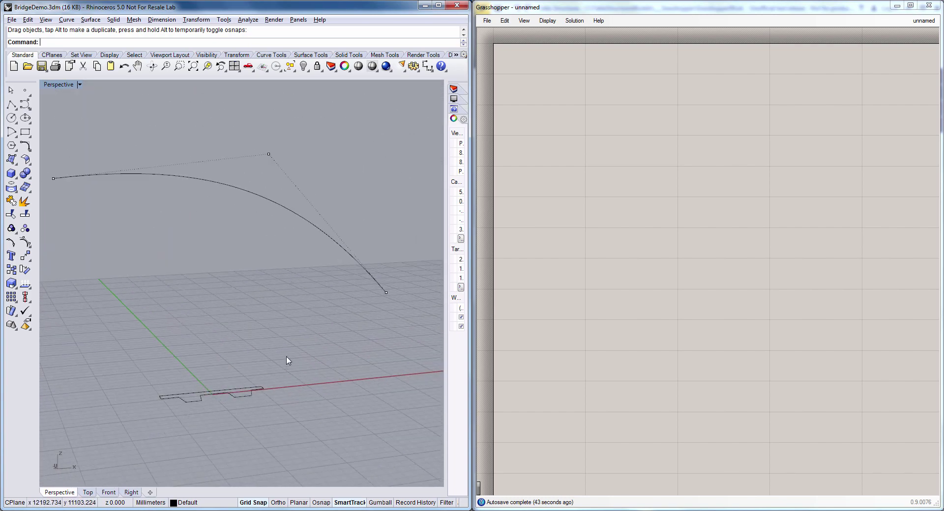
{"action": "scroll", "coordinate": [287, 356], "scroll_direction": "up", "scroll_amount": 2}
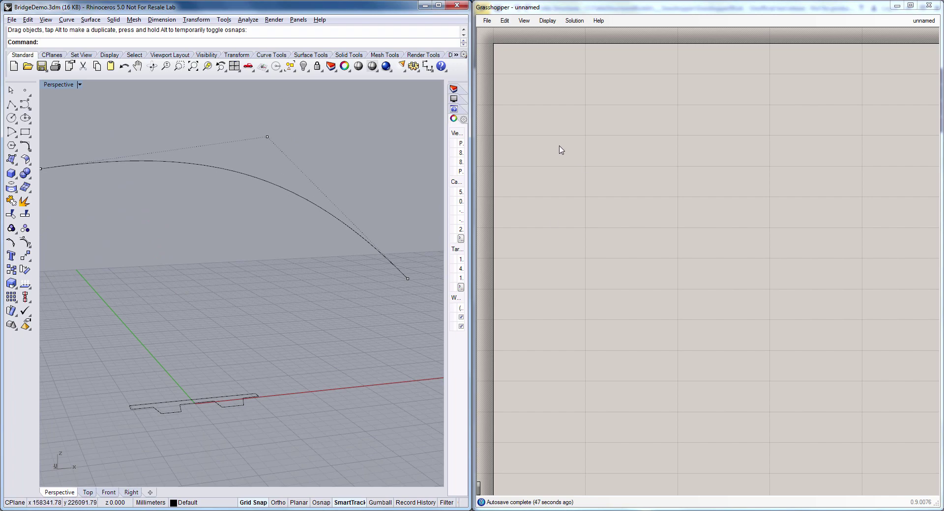
Step: Place a Curve parameter on the Grasshopper canvas and duplicate it just below
{"action": "double_click", "coordinate": [541, 144]}
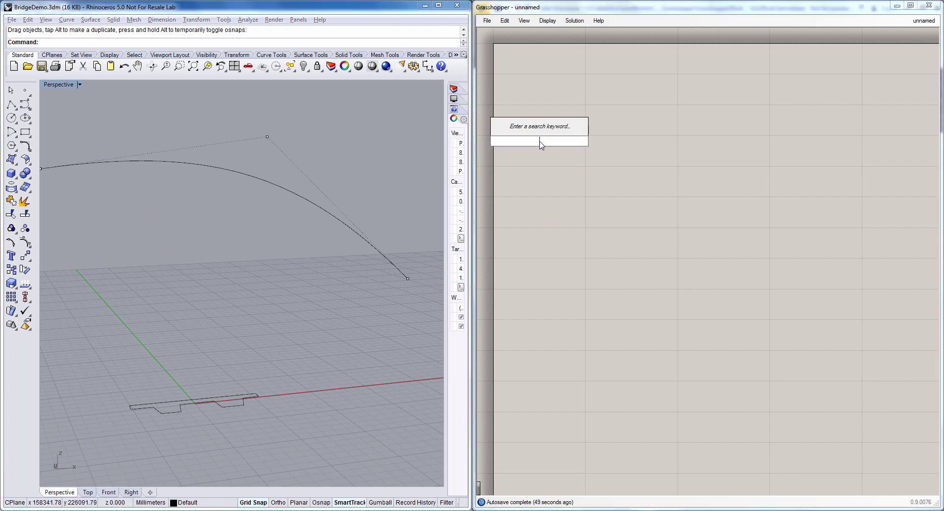
{"action": "type", "text": "curve"}
{"action": "left_click", "coordinate": [521, 135]}
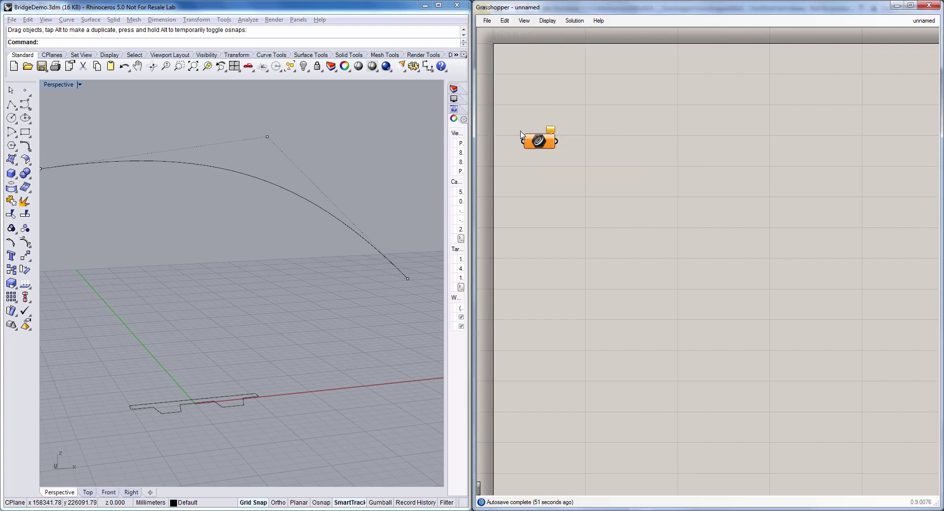
{"action": "left_click_drag", "start_coordinate": [542, 143], "coordinate": [545, 175], "text": "alt"}
Step: Reference the arched road curve from Rhino in the upper Curve parameter
{"action": "left_click", "coordinate": [539, 142]}
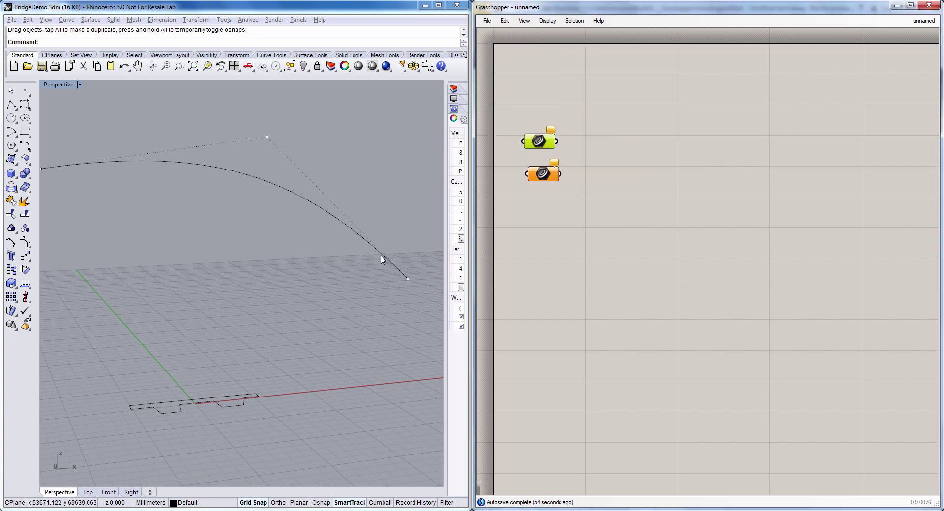
{"action": "right_click", "coordinate": [544, 142]}
{"action": "left_click", "coordinate": [581, 297]}
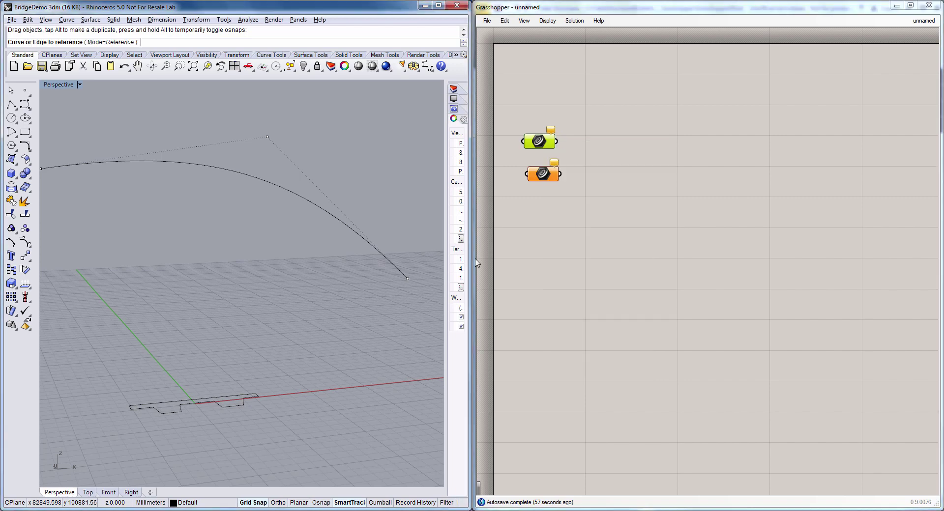
{"action": "left_click", "coordinate": [348, 228]}
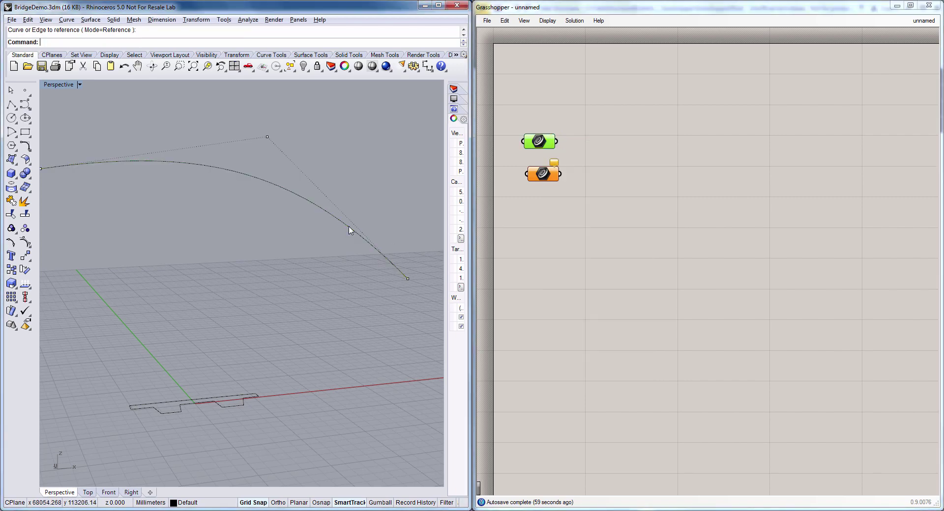
Step: Reference the closed deck cross-section polyline in the lower Curve parameter
{"action": "left_click", "coordinate": [227, 409]}
{"action": "right_click", "coordinate": [542, 173]}
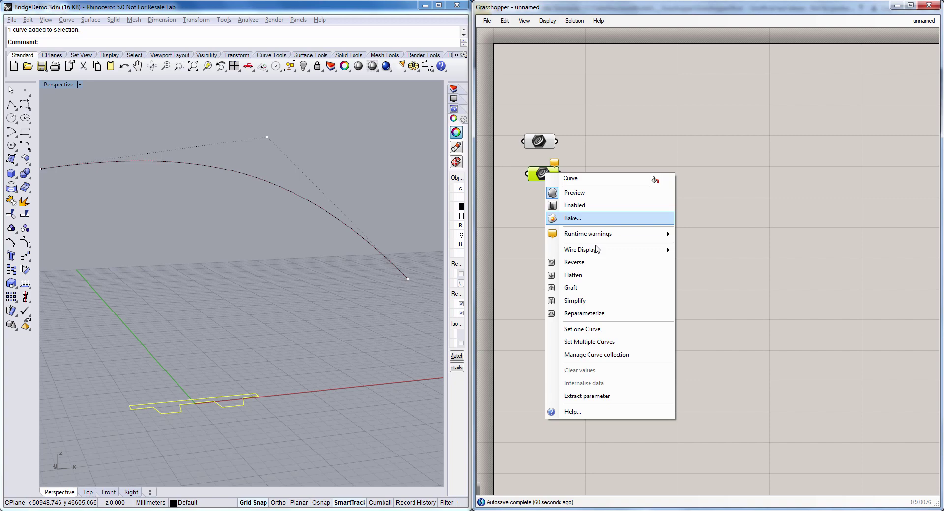
{"action": "left_click", "coordinate": [600, 333]}
{"action": "left_click", "coordinate": [622, 218]}
Step: Add a Sweep1 component with the road curve as Rail and the deck cross-section as Sections
{"action": "right_click_drag", "start_coordinate": [623, 164], "coordinate": [605, 189]}
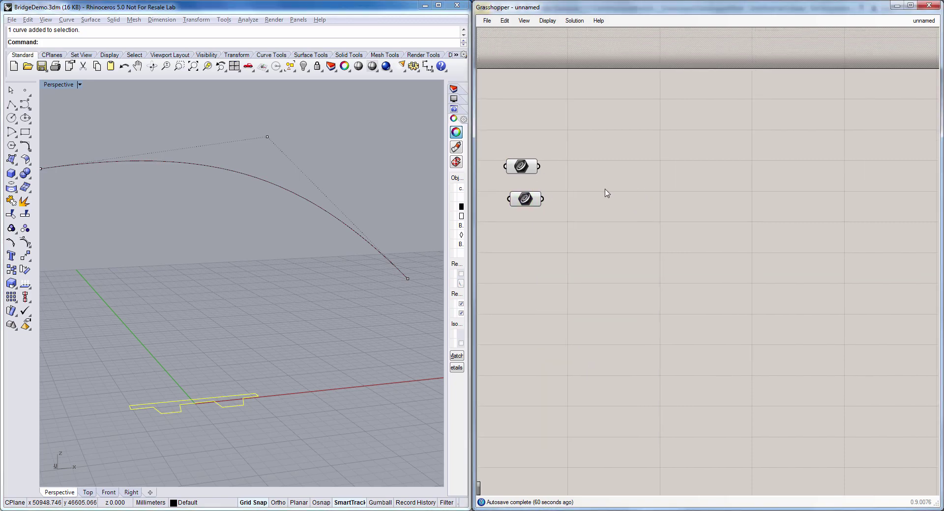
{"action": "double_click", "coordinate": [606, 193]}
{"action": "type", "text": "swee"}
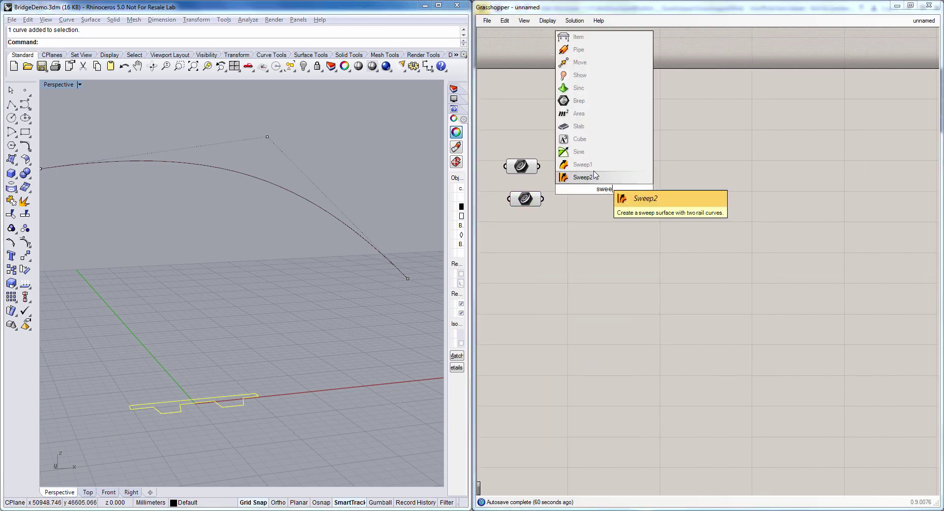
{"action": "left_click", "coordinate": [582, 165]}
{"action": "left_click_drag", "start_coordinate": [539, 167], "coordinate": [591, 173]}
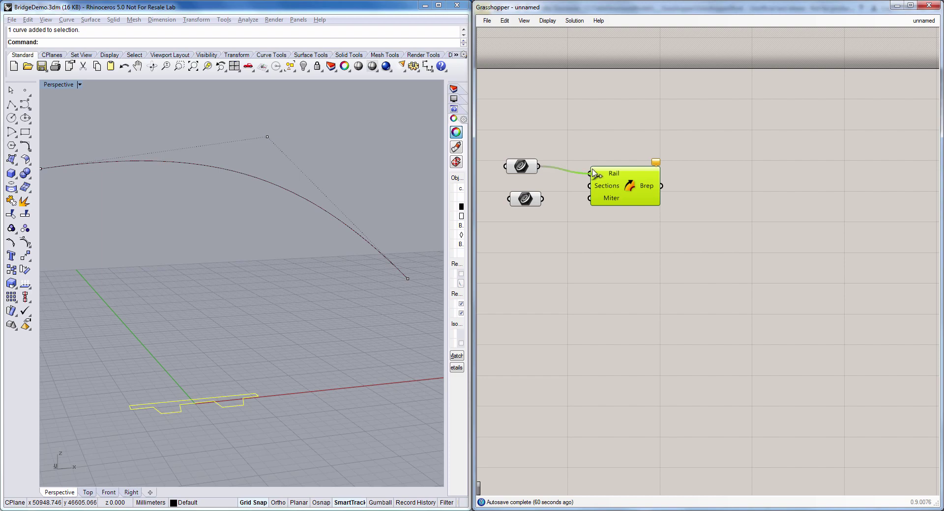
{"action": "left_click_drag", "start_coordinate": [543, 199], "coordinate": [590, 186]}
{"action": "right_click_drag", "start_coordinate": [274, 310], "coordinate": [223, 398]}
Step: Add the Align Geometry cluster and place it between the Curve parameters and Sweep1, slightly below them
{"action": "left_click", "coordinate": [614, 273]}
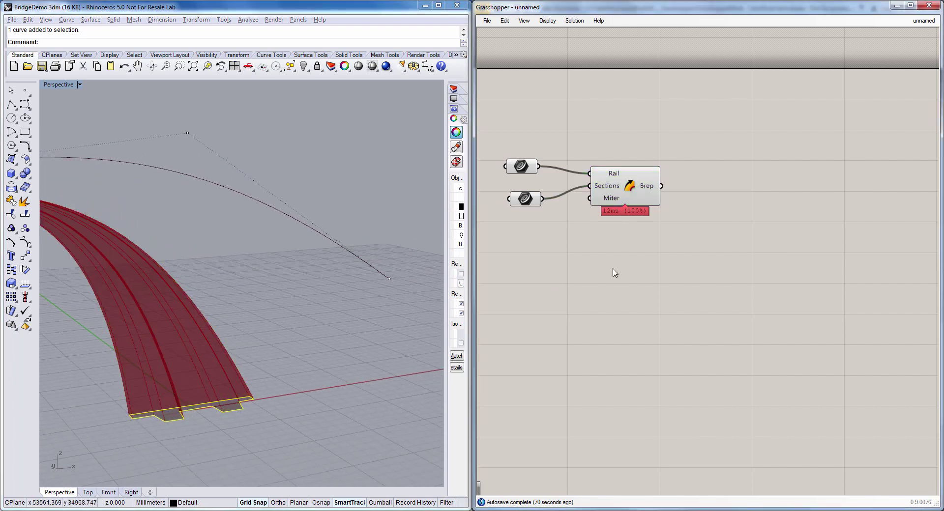
{"action": "double_click", "coordinate": [611, 278]}
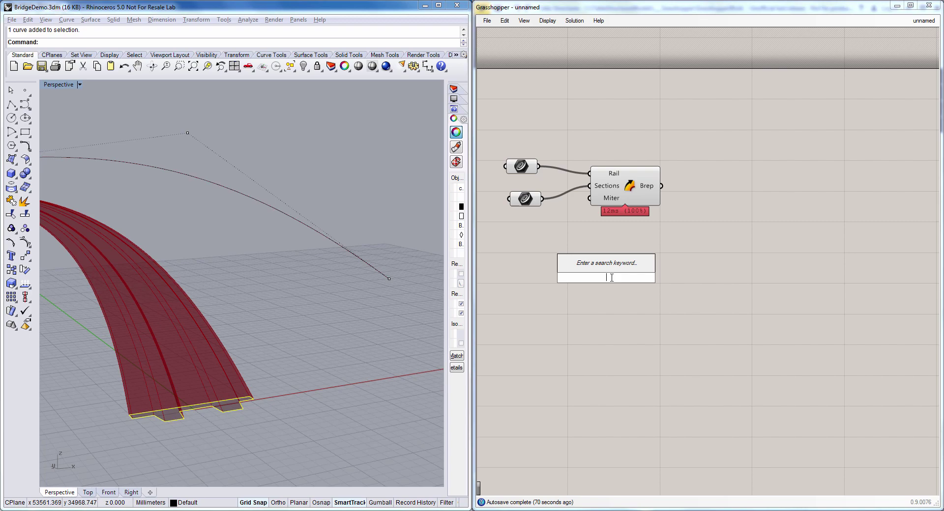
{"action": "type", "text": "alig"}
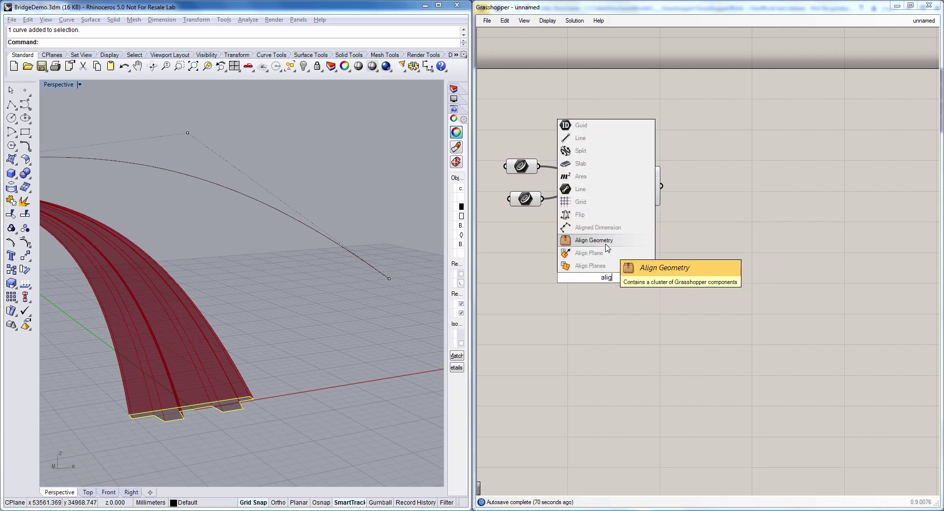
{"action": "left_click", "coordinate": [610, 241]}
{"action": "left_click_drag", "start_coordinate": [623, 273], "coordinate": [632, 236]}
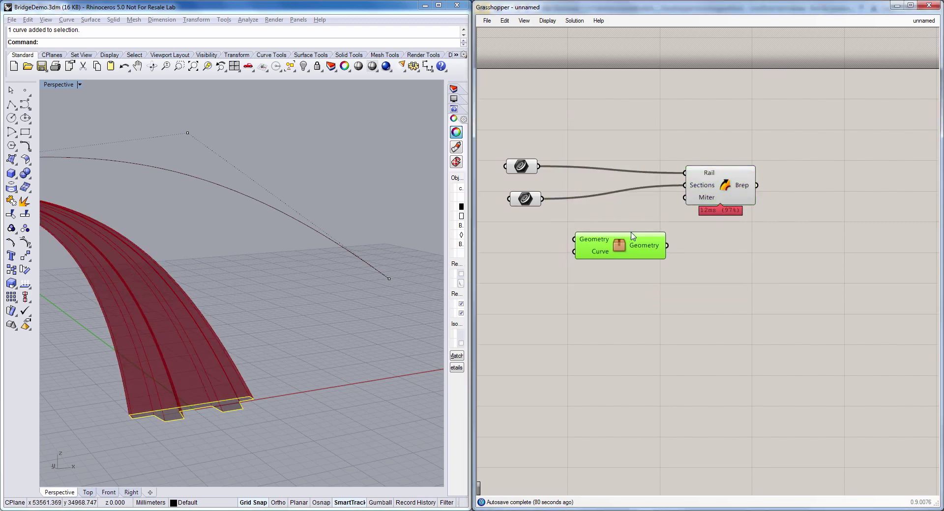
Step: Feed the cross-section and road curve into Align Geometry's Geometry and Curve inputs, and use its output as Sweep1's Sections
{"action": "left_click_drag", "start_coordinate": [566, 231], "coordinate": [580, 241]}
{"action": "left_click_drag", "start_coordinate": [538, 166], "coordinate": [576, 256]}
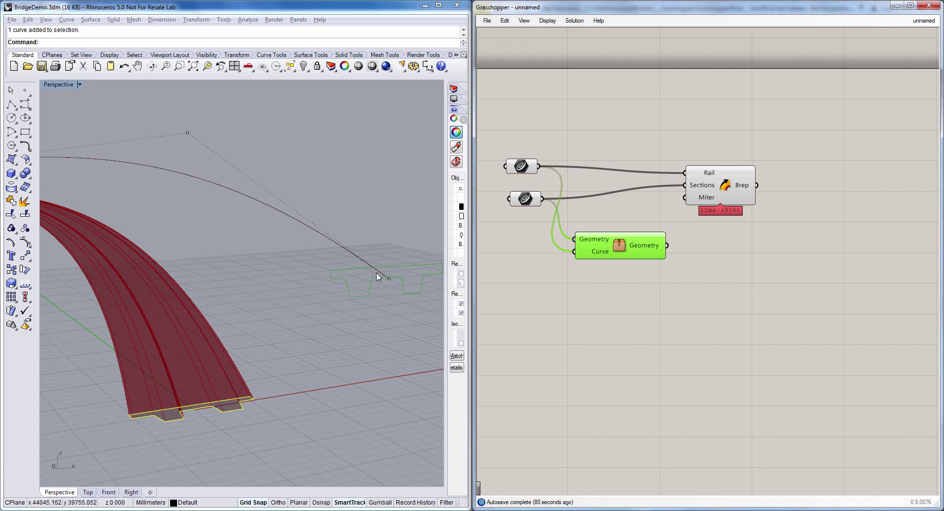
{"action": "left_click_drag", "start_coordinate": [667, 245], "coordinate": [685, 185]}
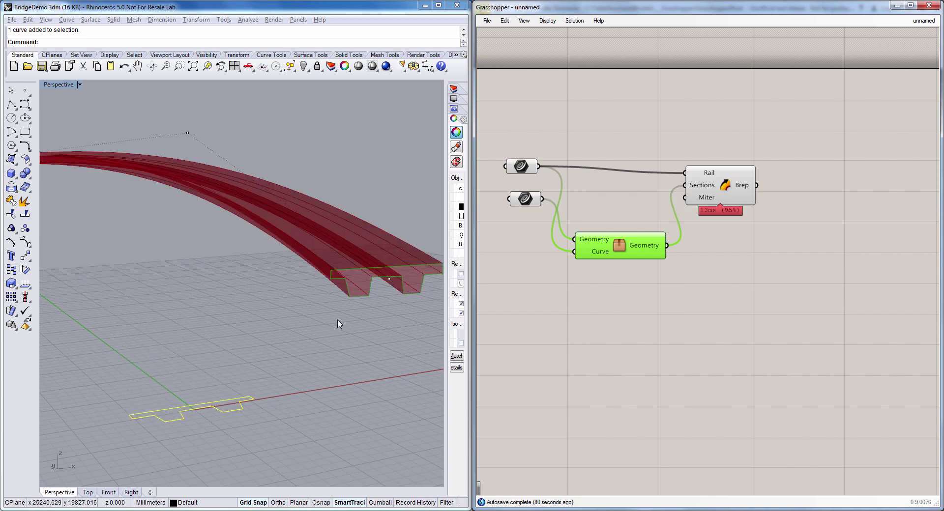
Step: Add a Cap Holes component beside Sweep1 and connect the sweep's Brep output to it
{"action": "right_click_drag", "start_coordinate": [337, 326], "coordinate": [306, 322]}
{"action": "right_click_drag", "start_coordinate": [797, 209], "coordinate": [772, 234]}
{"action": "double_click", "coordinate": [773, 238]}
{"action": "type", "text": "cap"}
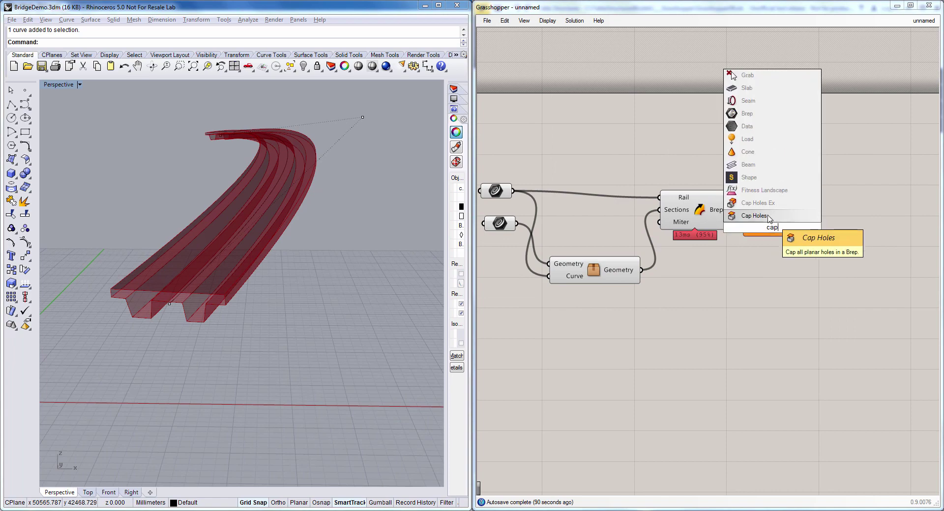
{"action": "left_click", "coordinate": [775, 214]}
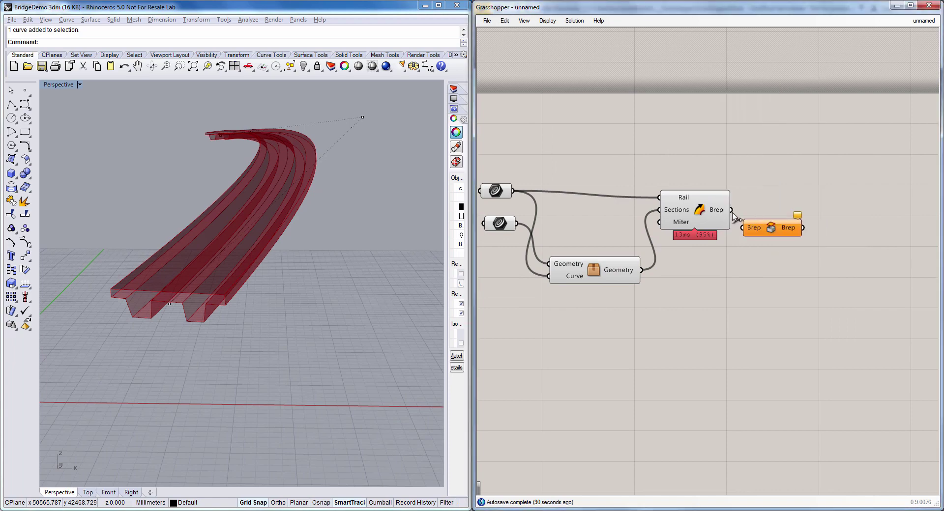
{"action": "left_click_drag", "start_coordinate": [731, 209], "coordinate": [753, 212]}
{"action": "left_click", "coordinate": [789, 214]}
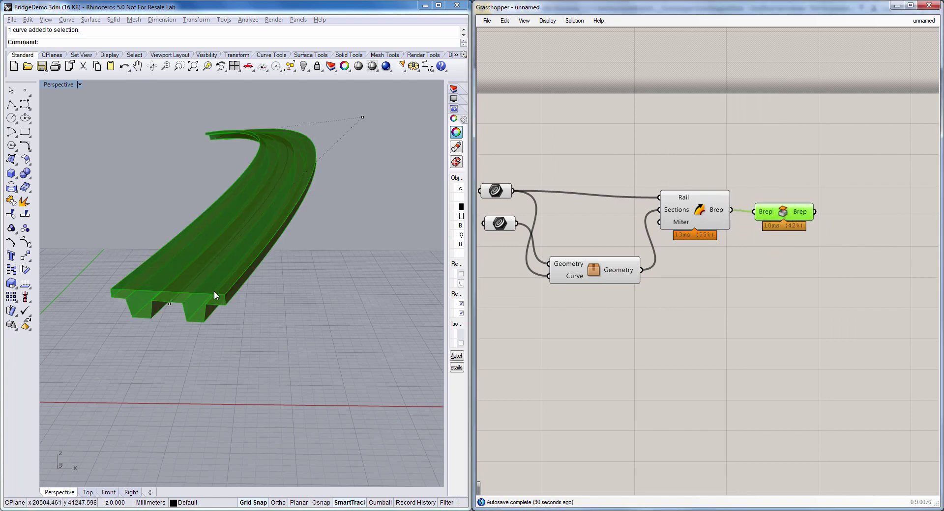
Step: Add a Tekla Item component to the Grasshopper canvas, just beyond the Cap Holes component
{"action": "right_click_drag", "start_coordinate": [214, 294], "coordinate": [322, 271]}
{"action": "left_click", "coordinate": [758, 285]}
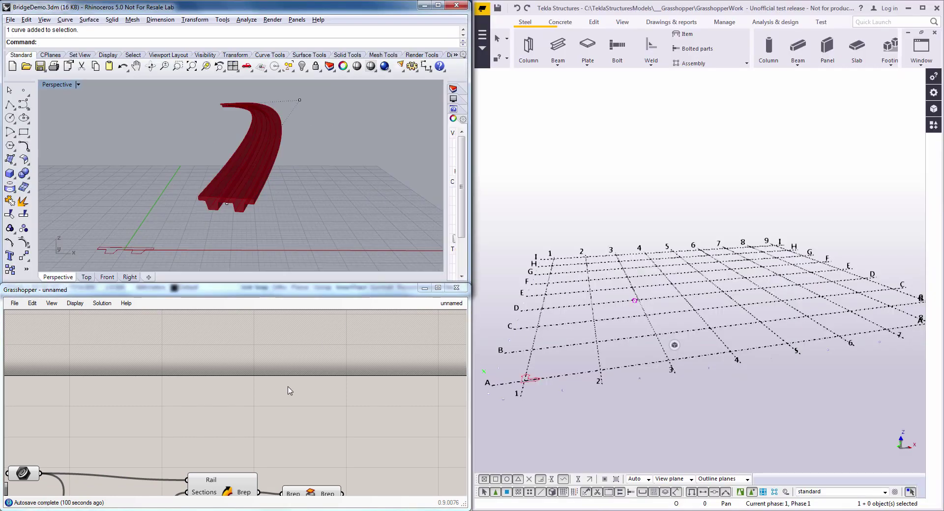
{"action": "right_click_drag", "start_coordinate": [288, 410], "coordinate": [297, 377]}
{"action": "scroll", "coordinate": [315, 378], "scroll_direction": "down", "scroll_amount": 2}
{"action": "right_click_drag", "start_coordinate": [321, 416], "coordinate": [308, 389]}
{"action": "right_click_drag", "start_coordinate": [363, 418], "coordinate": [327, 392]}
{"action": "double_click", "coordinate": [327, 392]}
{"action": "type", "text": "item"}
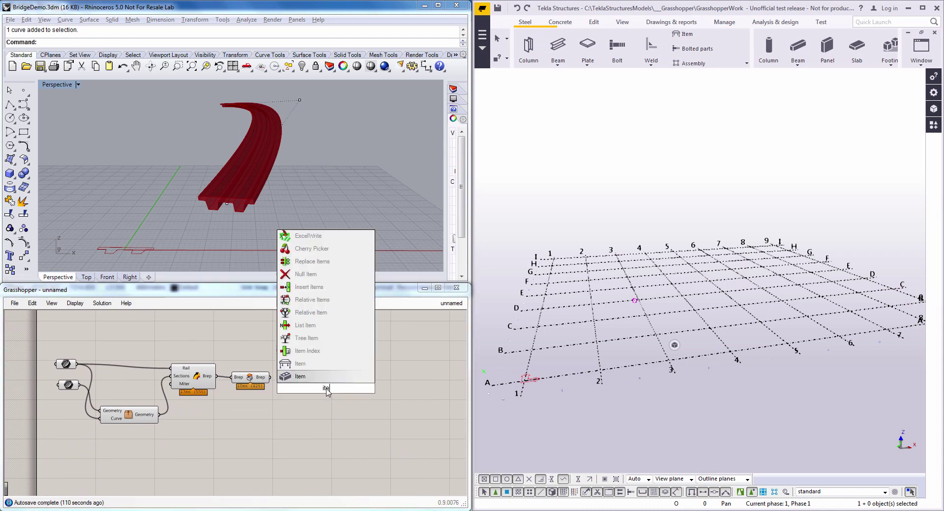
{"action": "left_click", "coordinate": [314, 366]}
{"action": "left_click", "coordinate": [313, 392]}
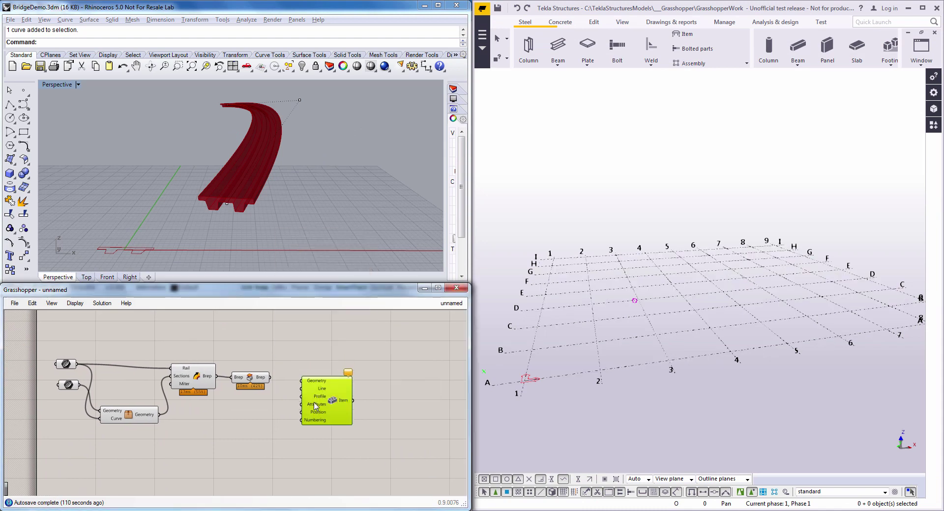
Step: Connect the Cap Holes Brep output to the Item component's Geometry input and check the bridge in the Tekla Structures model view
{"action": "scroll", "coordinate": [314, 395], "scroll_direction": "up", "scroll_amount": 3}
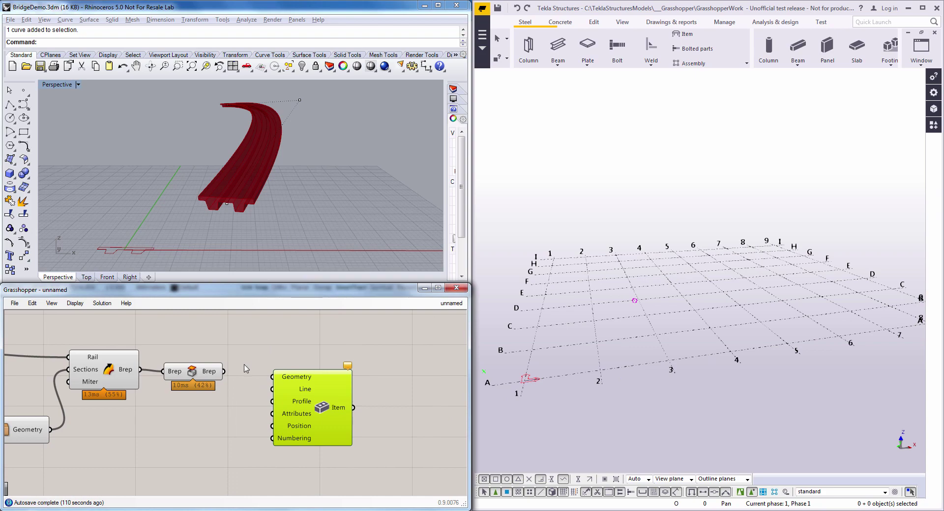
{"action": "left_click_drag", "start_coordinate": [225, 372], "coordinate": [272, 377]}
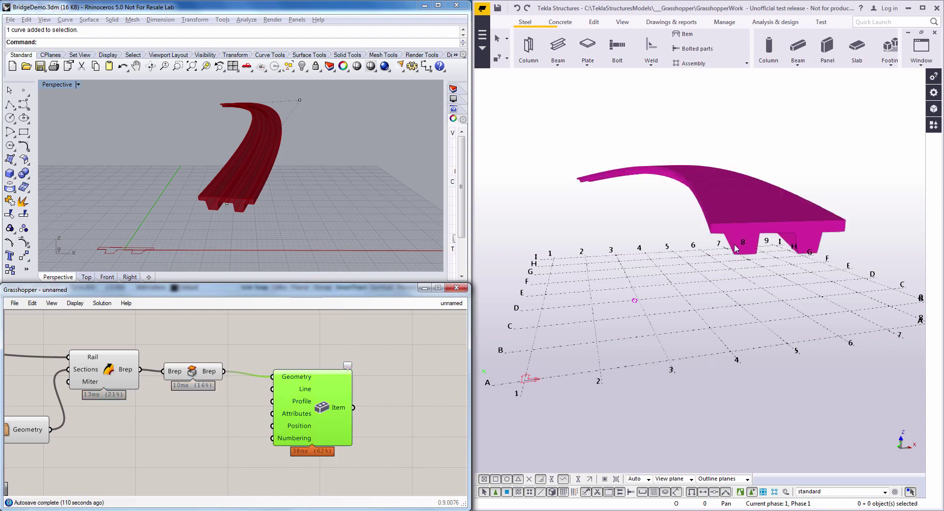
{"action": "right_click", "coordinate": [745, 261]}
{"action": "left_click", "coordinate": [716, 269]}
{"action": "middle_click_drag", "start_coordinate": [738, 278], "coordinate": [639, 224], "text": "ctrl"}
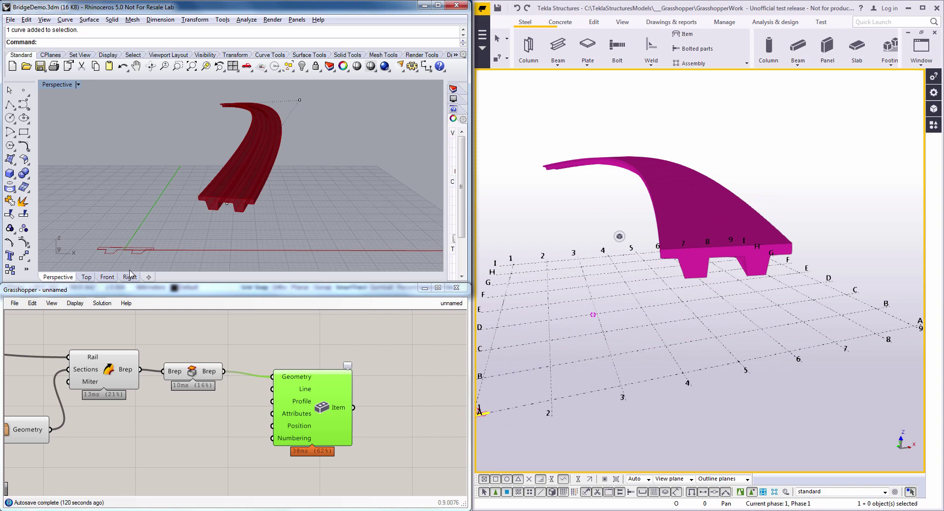
Step: In Rhino's Top view, delete the lower points of both girders in the cross-section and pull the two middle points down into one tapered girder
{"action": "left_click", "coordinate": [86, 278]}
{"action": "scroll", "coordinate": [216, 227], "scroll_direction": "up", "scroll_amount": 6}
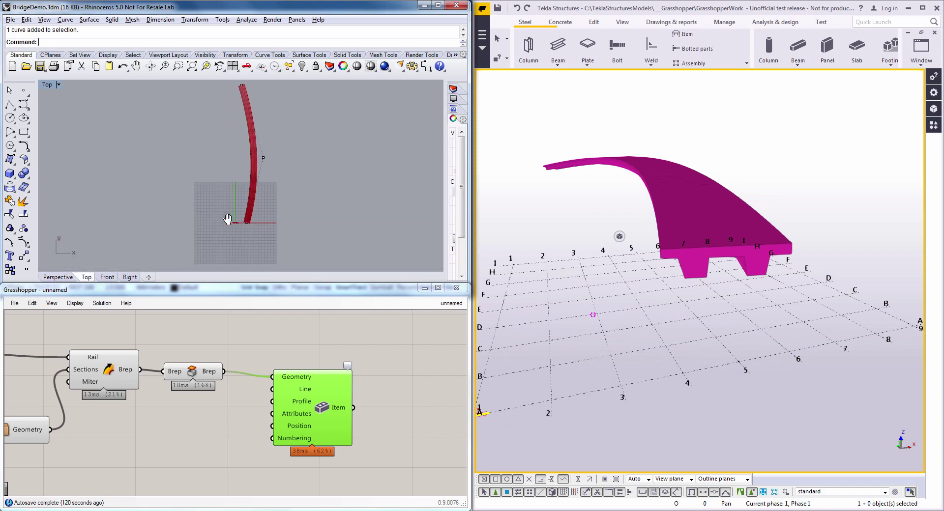
{"action": "scroll", "coordinate": [225, 203], "scroll_direction": "up", "scroll_amount": 3}
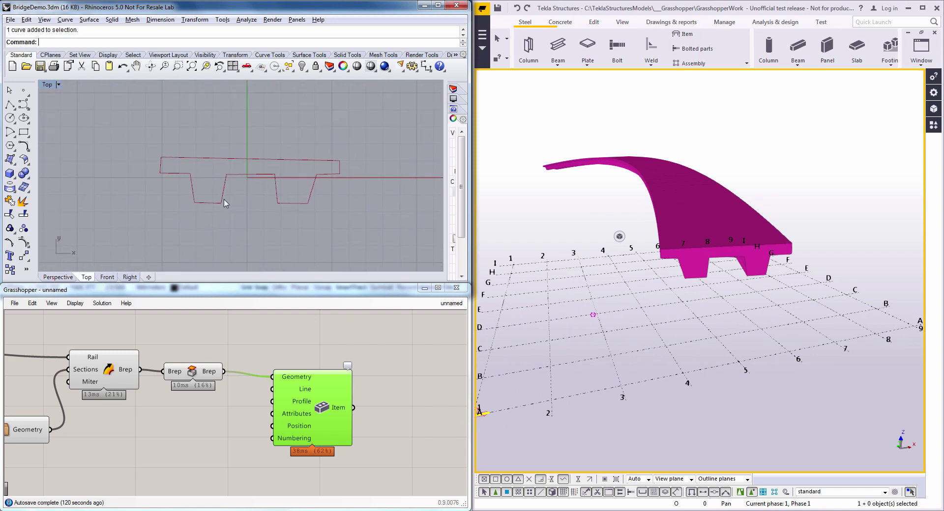
{"action": "key", "text": "F10"}
{"action": "left_click_drag", "start_coordinate": [161, 194], "coordinate": [352, 222]}
{"action": "key", "text": "Delete"}
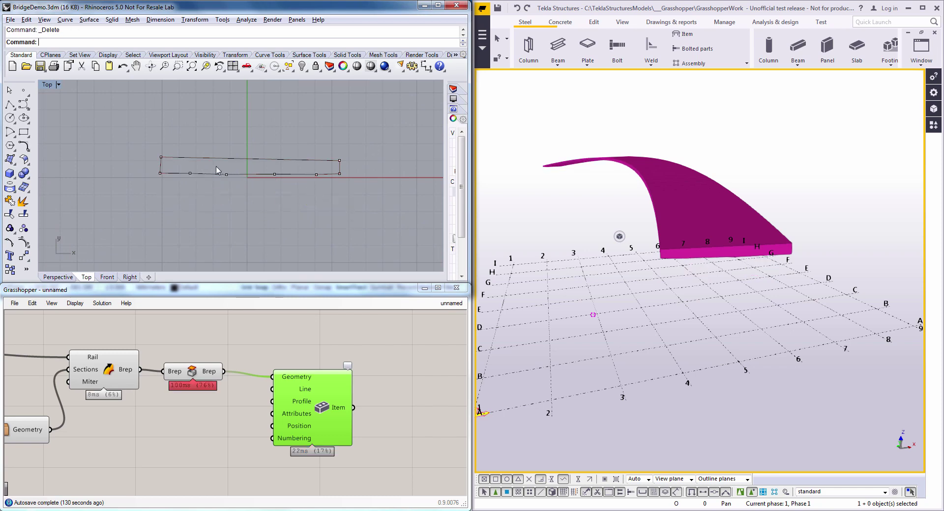
{"action": "left_click_drag", "start_coordinate": [217, 171], "coordinate": [275, 228]}
{"action": "left_click", "coordinate": [352, 214]}
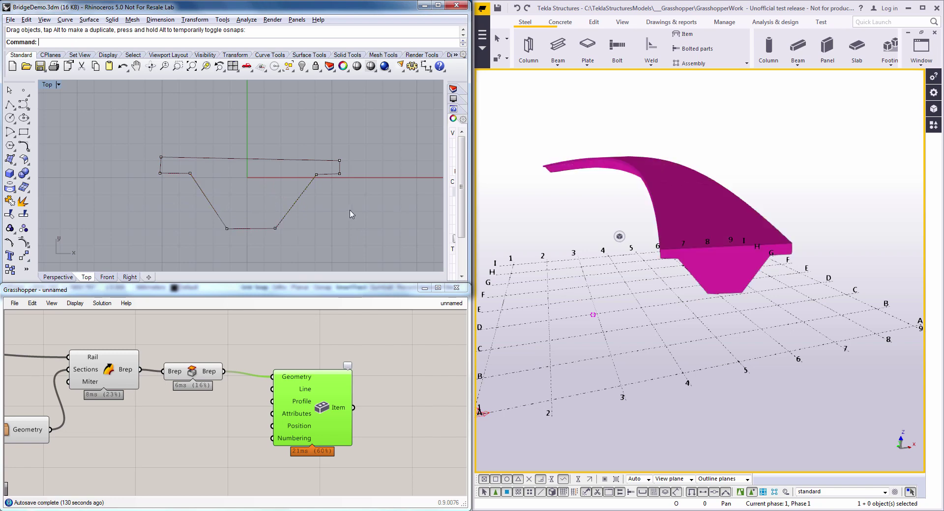
Step: Move the road curve's middle control point across to the opposite side in Rhino's Top view so the bridge bends the other way
{"action": "scroll", "coordinate": [305, 197], "scroll_direction": "down", "scroll_amount": 8}
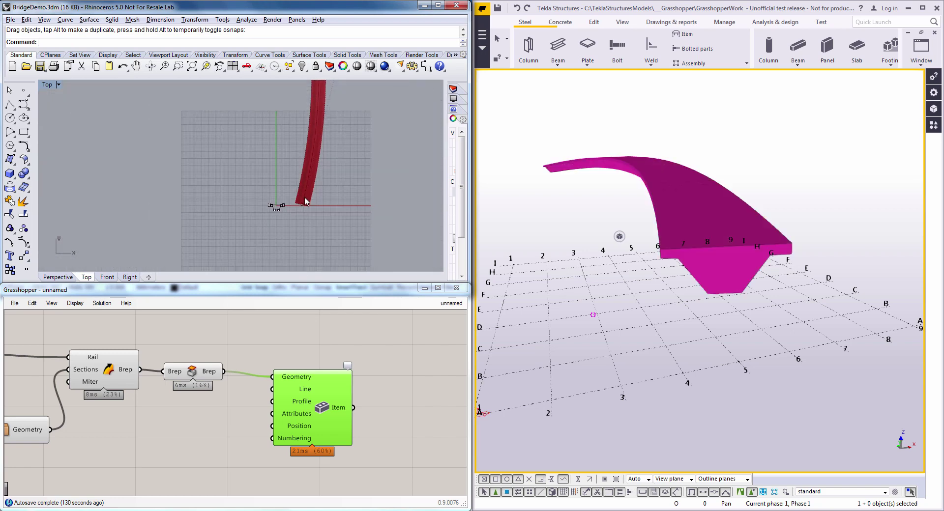
{"action": "scroll", "coordinate": [306, 202], "scroll_direction": "down", "scroll_amount": 3}
{"action": "left_click_drag", "start_coordinate": [305, 132], "coordinate": [255, 131]}
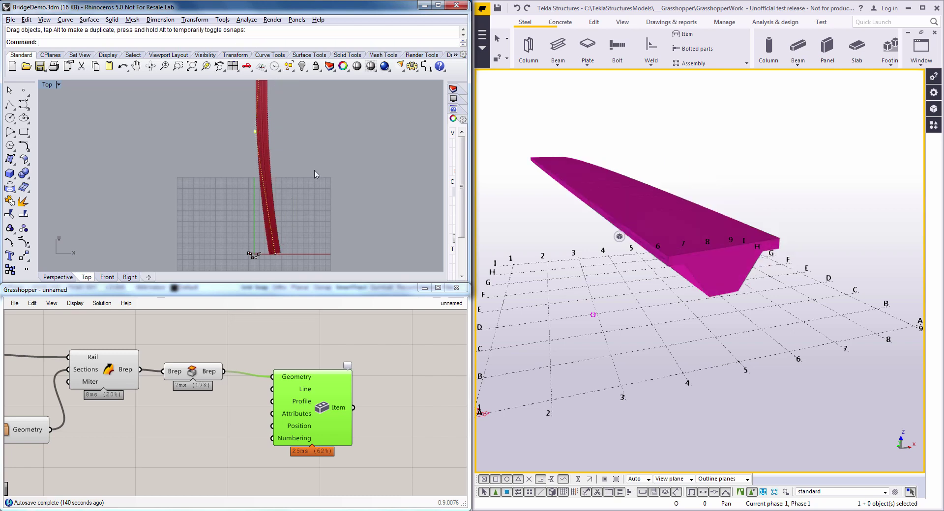
{"action": "right_click_drag", "start_coordinate": [292, 203], "coordinate": [315, 187]}
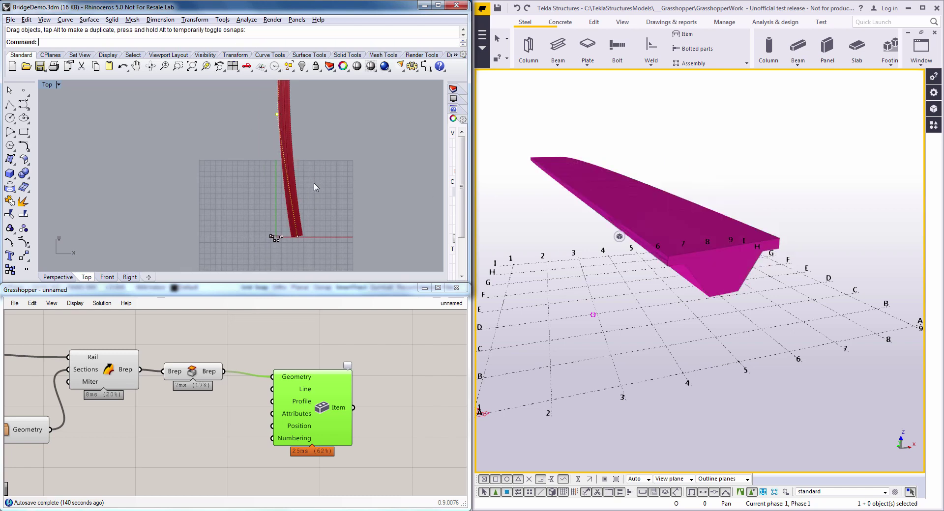
Step: Switch to Excel and review the road point coordinates in columns A to C of RoadLine2.xlsx
{"action": "right_click_drag", "start_coordinate": [225, 354], "coordinate": [333, 365]}
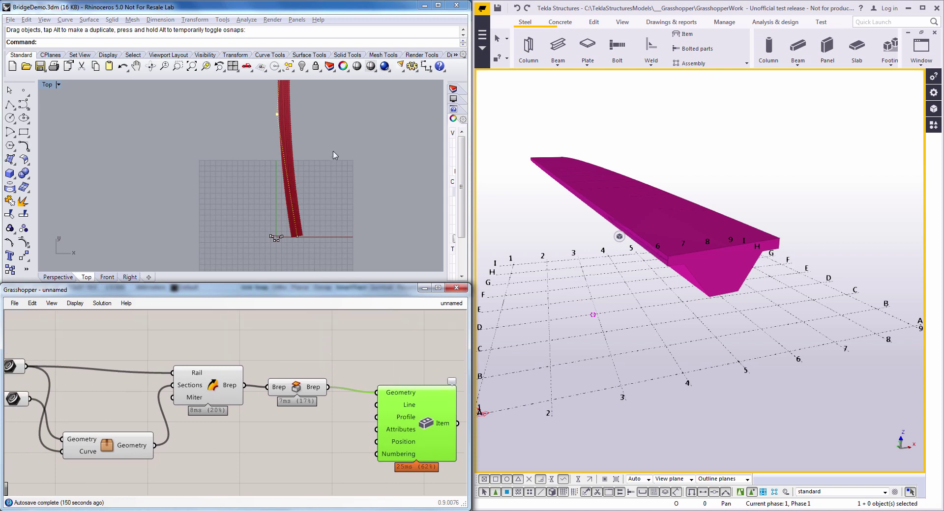
{"action": "scroll", "coordinate": [334, 190], "scroll_direction": "down", "scroll_amount": 4}
{"action": "mouse_move", "coordinate": [334, 156]}
{"action": "right_mouse_down"}
{"action": "mouse_move", "coordinate": [333, 190]}
{"action": "mouse_move", "coordinate": [316, 194]}
{"action": "mouse_move", "coordinate": [331, 172]}
{"action": "right_mouse_up"}
{"action": "right_click_drag", "start_coordinate": [209, 338], "coordinate": [283, 336]}
{"action": "left_click", "coordinate": [741, 510]}
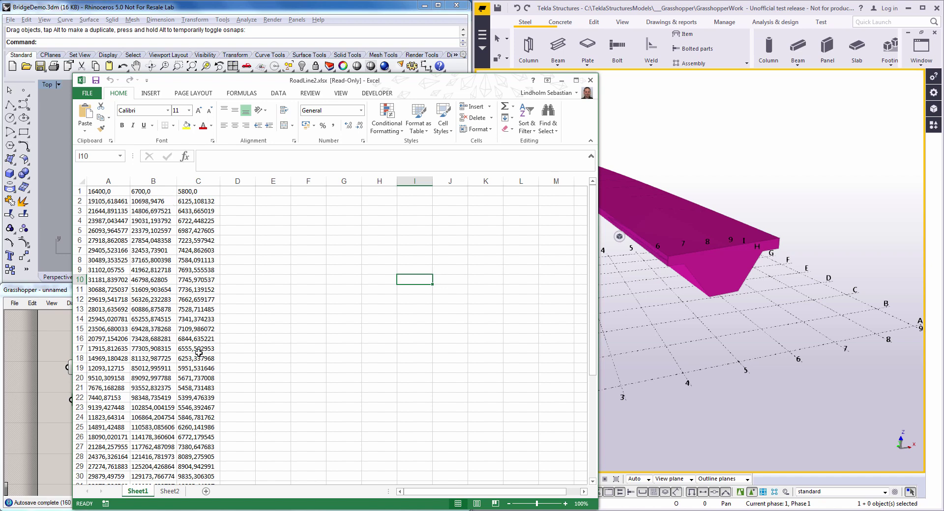
{"action": "scroll", "coordinate": [190, 341], "scroll_direction": "down", "scroll_amount": 7}
{"action": "scroll", "coordinate": [193, 348], "scroll_direction": "up", "scroll_amount": 7}
{"action": "scroll", "coordinate": [191, 295], "scroll_direction": "down", "scroll_amount": 10}
{"action": "scroll", "coordinate": [196, 300], "scroll_direction": "up", "scroll_amount": 10}
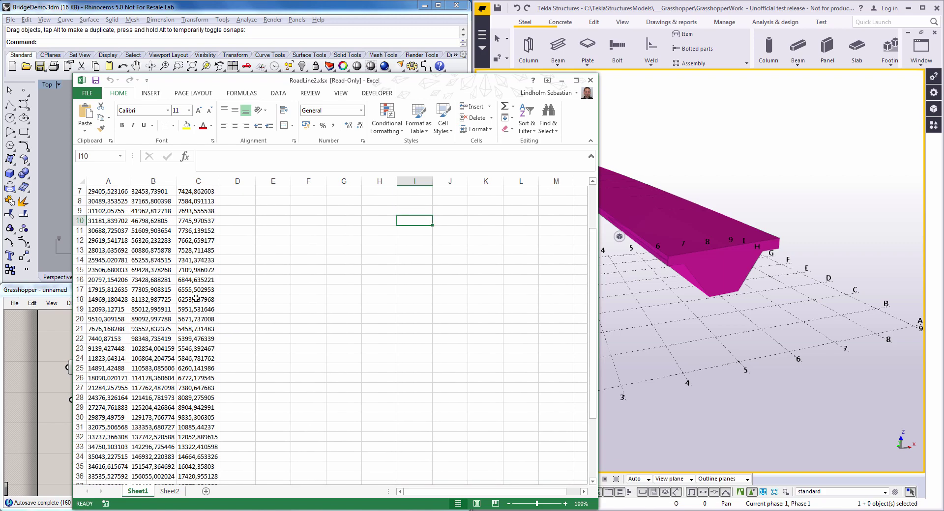
{"action": "left_click", "coordinate": [562, 82]}
Step: Add the Curve From Excel cluster to the Grasshopper canvas, ahead of the two Curve parameters
{"action": "right_click_drag", "start_coordinate": [211, 350], "coordinate": [342, 348]}
{"action": "scroll", "coordinate": [342, 348], "scroll_direction": "down", "scroll_amount": 5}
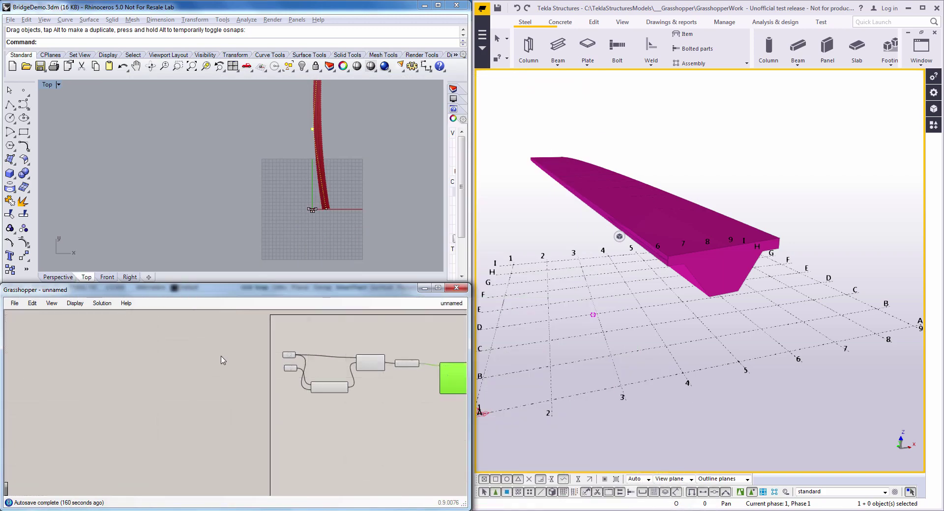
{"action": "double_click", "coordinate": [233, 350]}
{"action": "type", "text": "exc"}
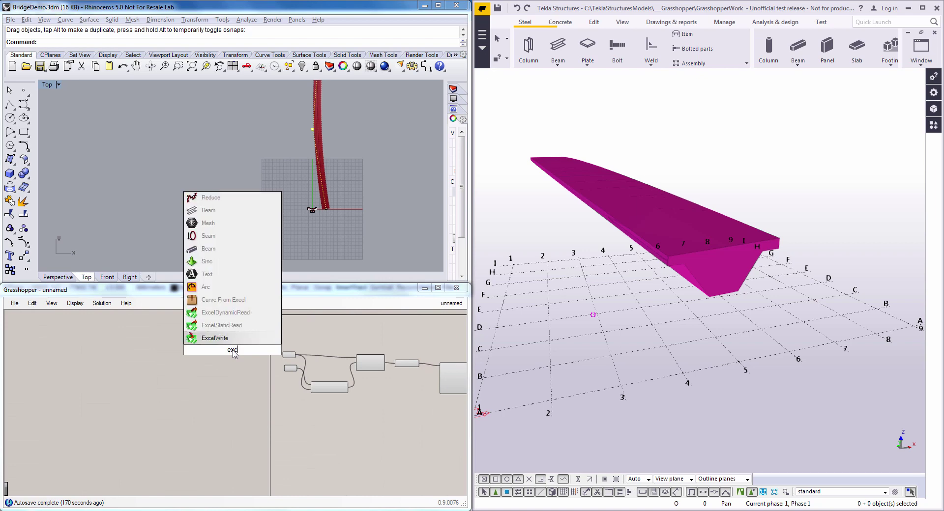
{"action": "left_click", "coordinate": [227, 302]}
{"action": "right_click_drag", "start_coordinate": [273, 384], "coordinate": [248, 394]}
{"action": "scroll", "coordinate": [247, 393], "scroll_direction": "up", "scroll_amount": 4}
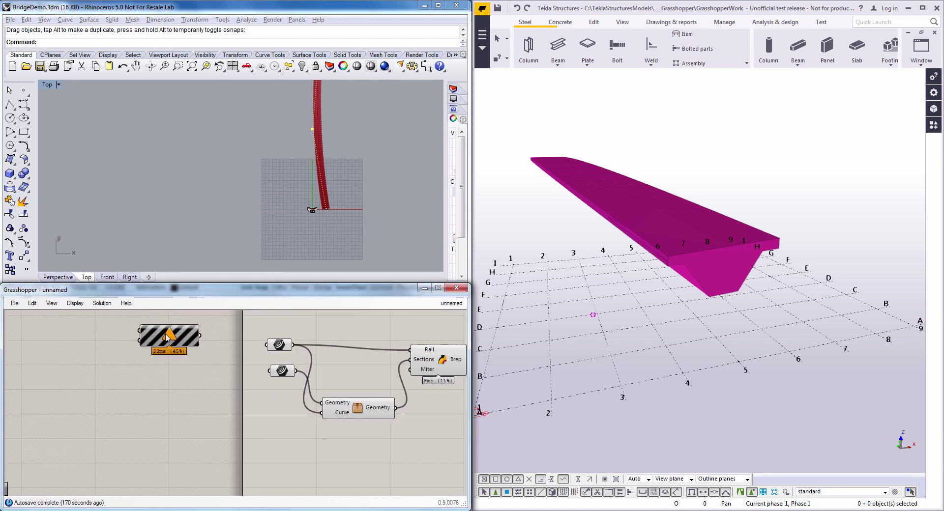
Step: Inspect the contents of the Curve From Excel cluster and set its File Path input to the road line Excel file
{"action": "double_click", "coordinate": [167, 337]}
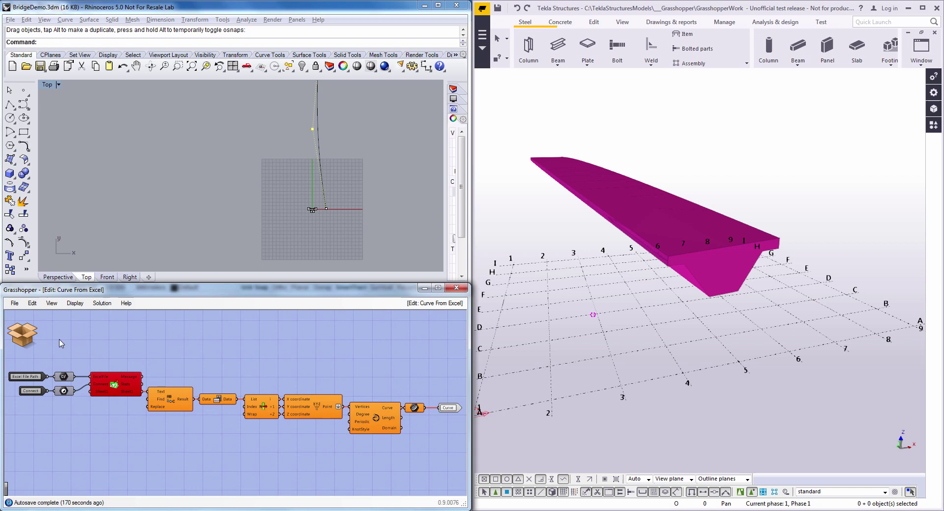
{"action": "left_click", "coordinate": [25, 335]}
{"action": "right_click", "coordinate": [152, 336]}
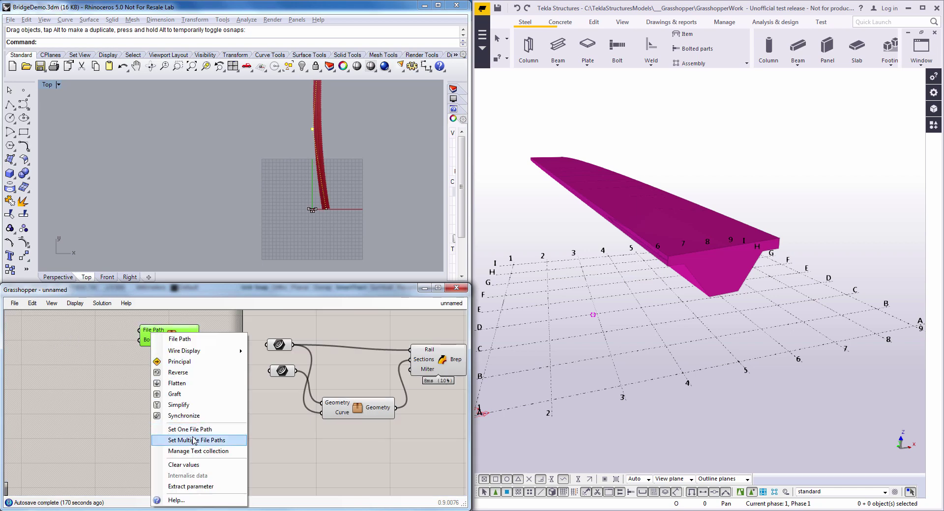
{"action": "left_click", "coordinate": [217, 436]}
{"action": "double_click", "coordinate": [241, 314]}
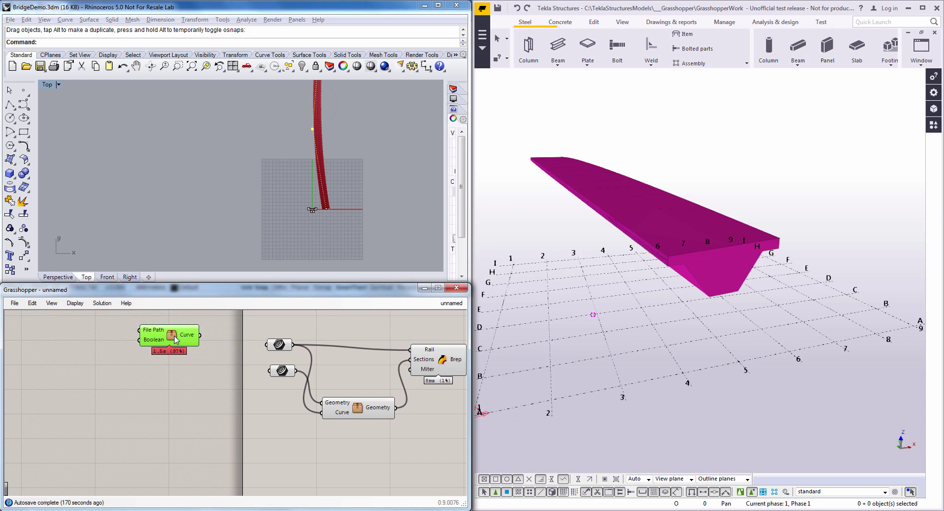
Step: Open the Curve From Excel cluster again and examine the imported road points in Rhino's Top view
{"action": "double_click", "coordinate": [172, 336]}
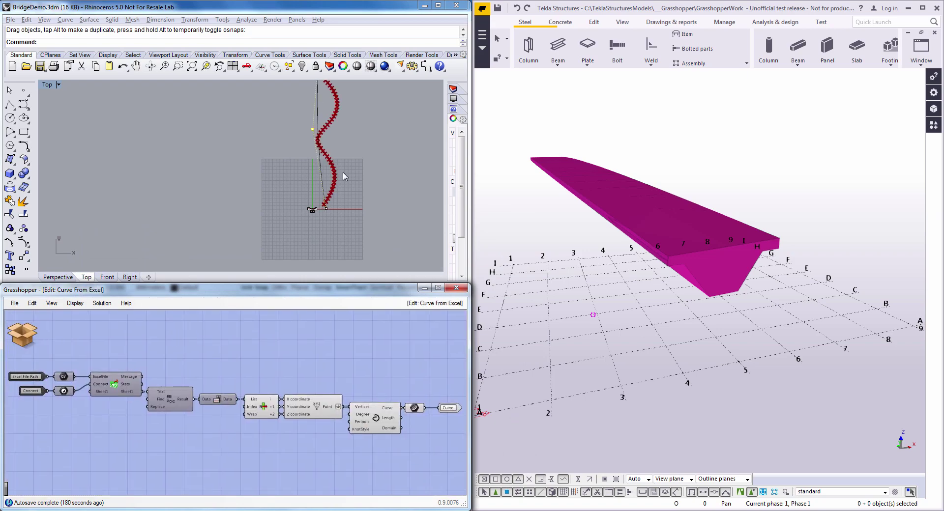
{"action": "right_click_drag", "start_coordinate": [316, 203], "coordinate": [317, 240]}
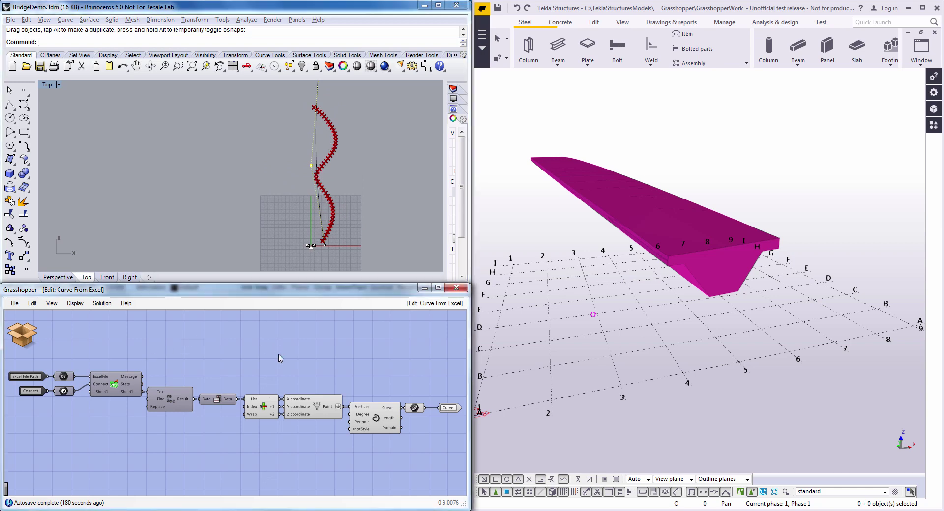
{"action": "key", "text": "ctrl+w"}
Step: Feed the Curve From Excel output into the road Curve parameter and inspect the updated bridge in Tekla Structures
{"action": "right_click_drag", "start_coordinate": [244, 375], "coordinate": [200, 406]}
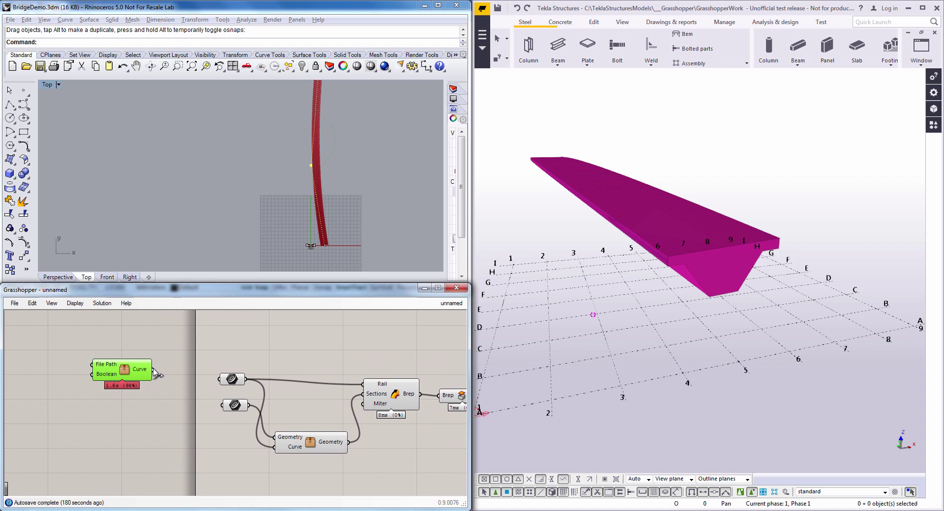
{"action": "left_click_drag", "start_coordinate": [154, 371], "coordinate": [223, 383]}
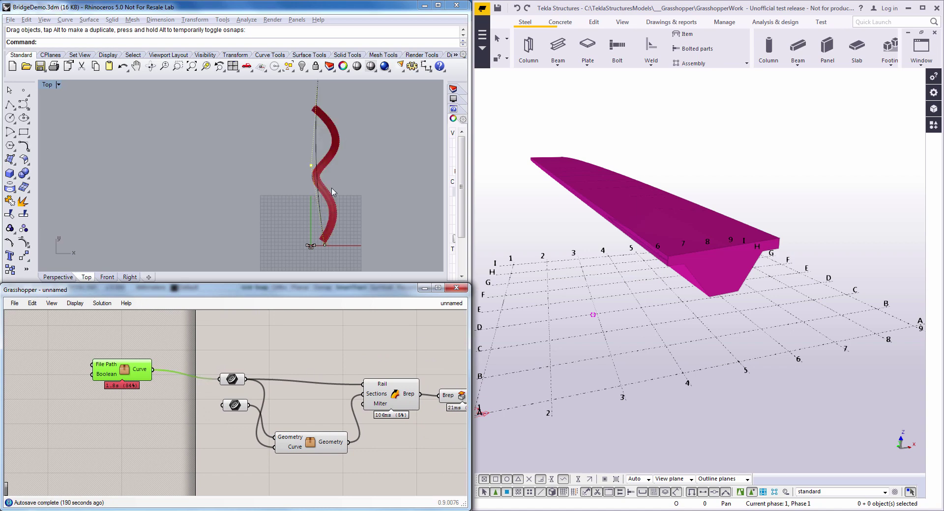
{"action": "middle_click_drag", "start_coordinate": [640, 221], "coordinate": [660, 223]}
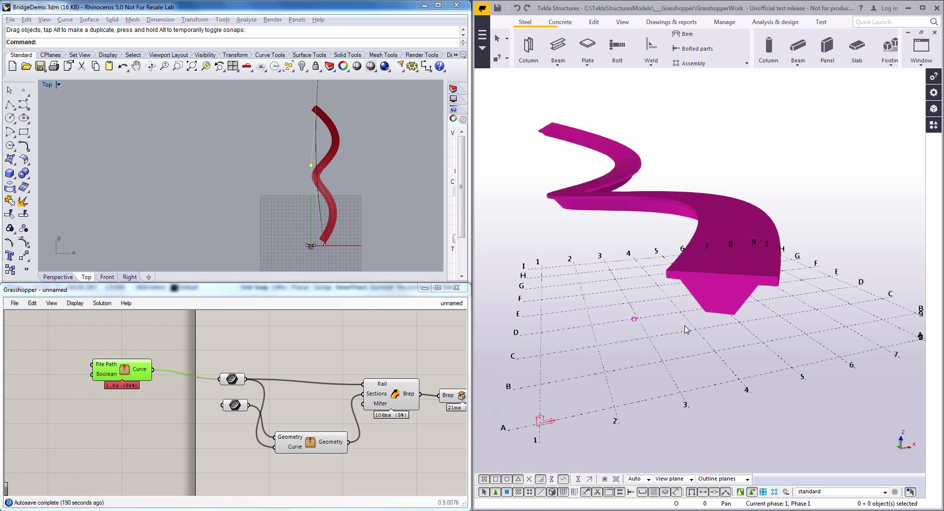
{"action": "middle_click_drag", "start_coordinate": [598, 318], "coordinate": [616, 313]}
{"action": "left_click", "coordinate": [323, 347]}
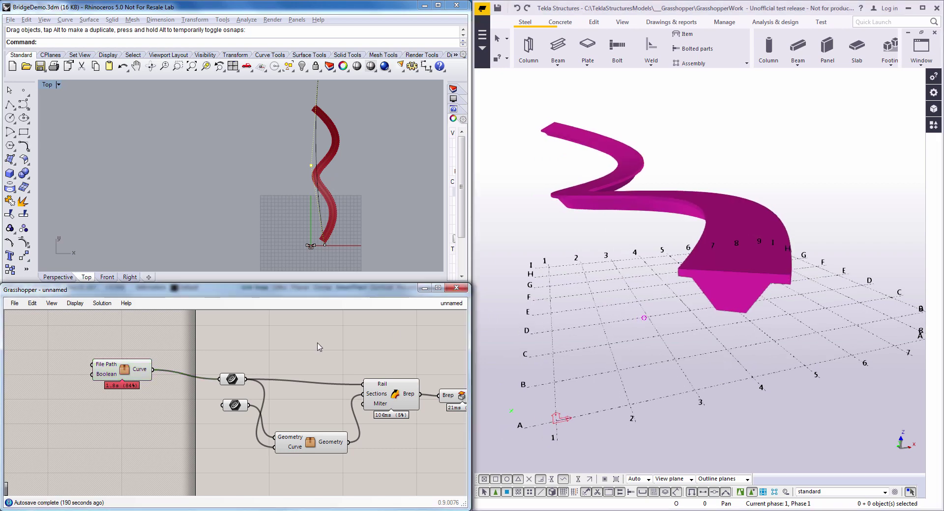
Step: Model a U-shaped plate in Tekla Structures near the grid origin, opening downward, about 11000 mm wide with 5000 mm outer sides
{"action": "scroll", "coordinate": [305, 206], "scroll_direction": "up", "scroll_amount": 10}
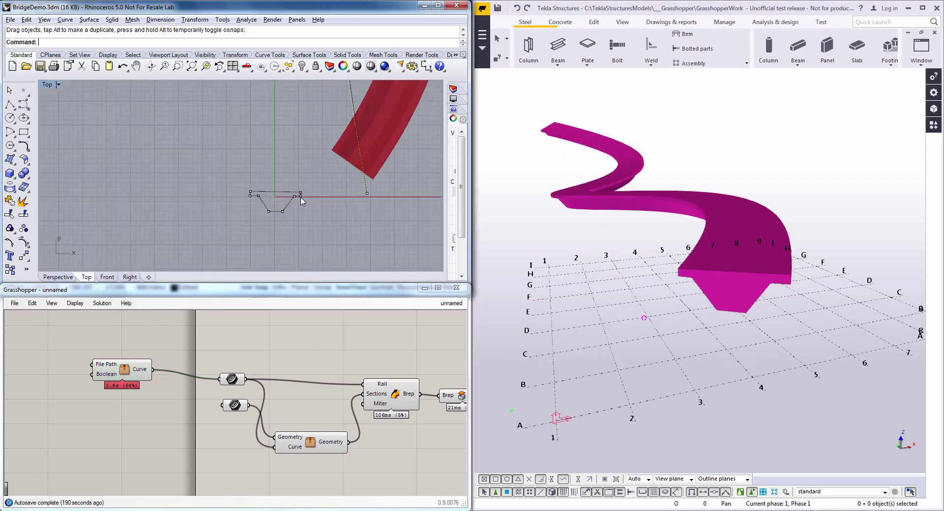
{"action": "scroll", "coordinate": [310, 204], "scroll_direction": "up", "scroll_amount": 4}
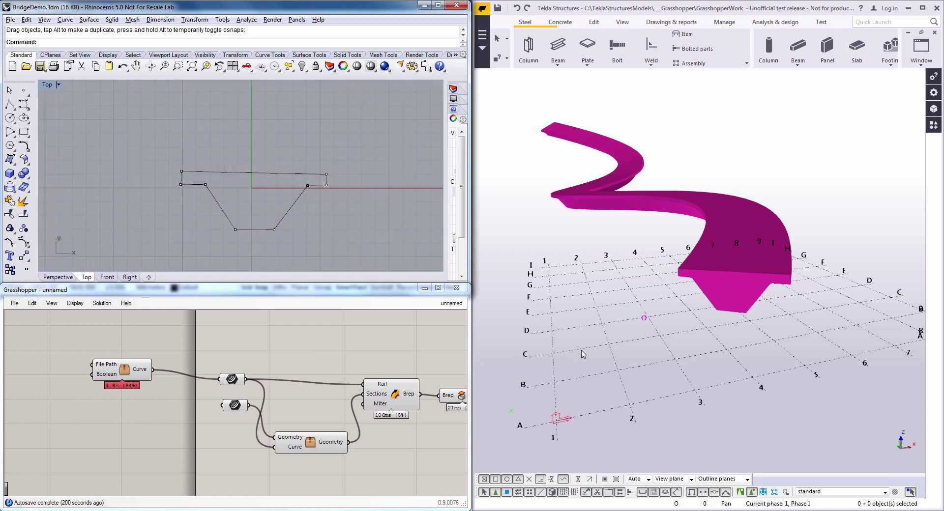
{"action": "middle_click_drag", "start_coordinate": [643, 347], "coordinate": [693, 304]}
{"action": "middle_click_drag", "start_coordinate": [691, 343], "coordinate": [696, 316]}
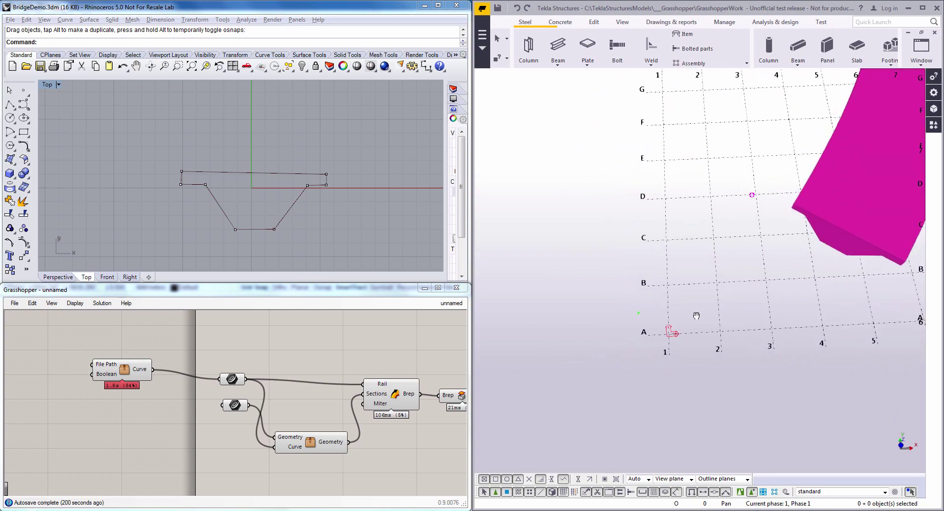
{"action": "scroll", "coordinate": [678, 317], "scroll_direction": "up", "scroll_amount": 2}
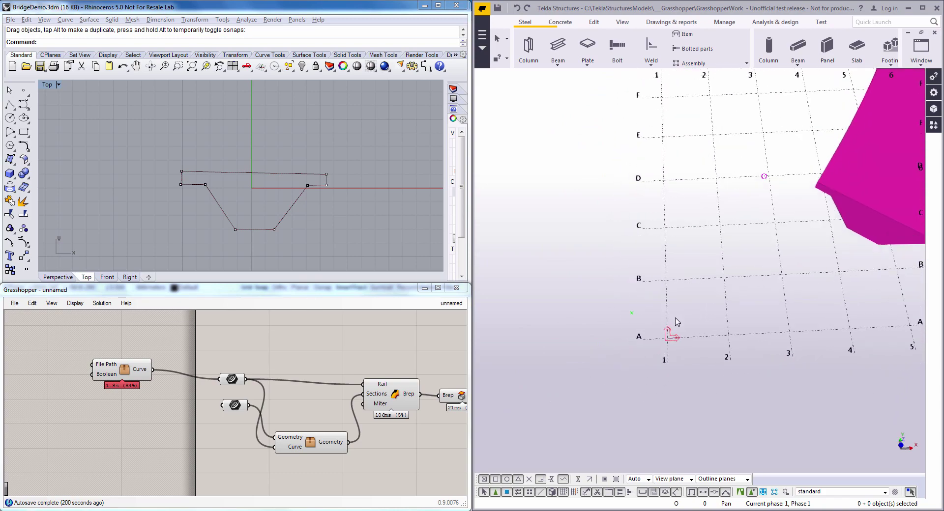
{"action": "left_click", "coordinate": [588, 45]}
{"action": "left_click", "coordinate": [574, 321]}
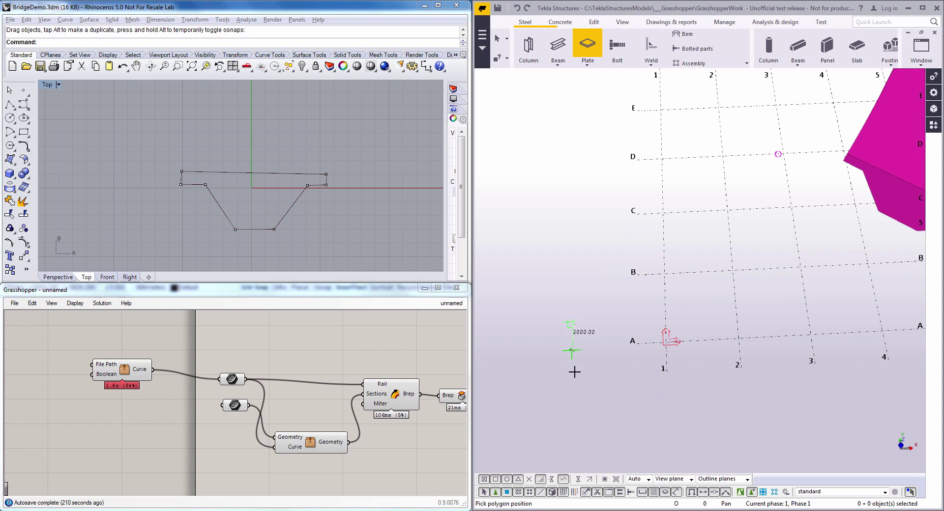
{"action": "left_click", "coordinate": [570, 396]}
{"action": "left_click", "coordinate": [596, 372]}
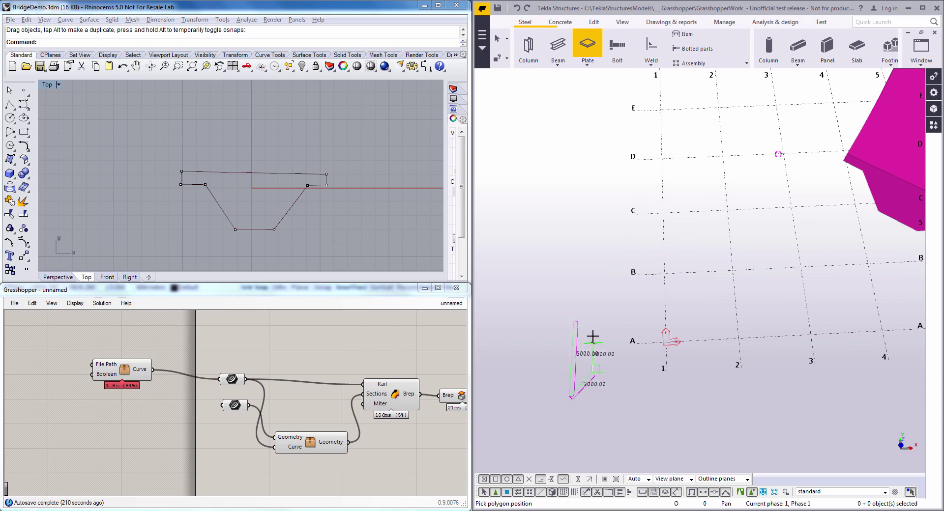
{"action": "left_click", "coordinate": [596, 345]}
{"action": "left_click", "coordinate": [709, 337]}
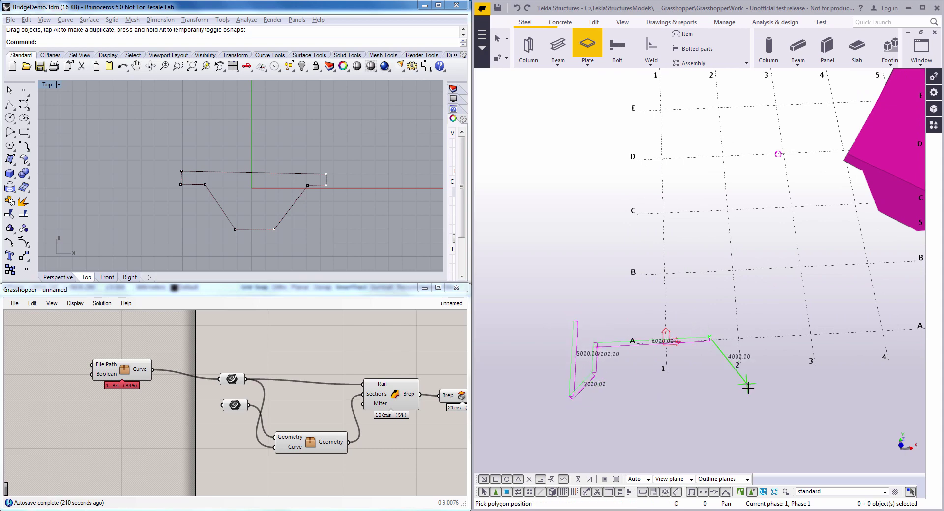
{"action": "left_click", "coordinate": [714, 365]}
{"action": "left_click", "coordinate": [746, 395]}
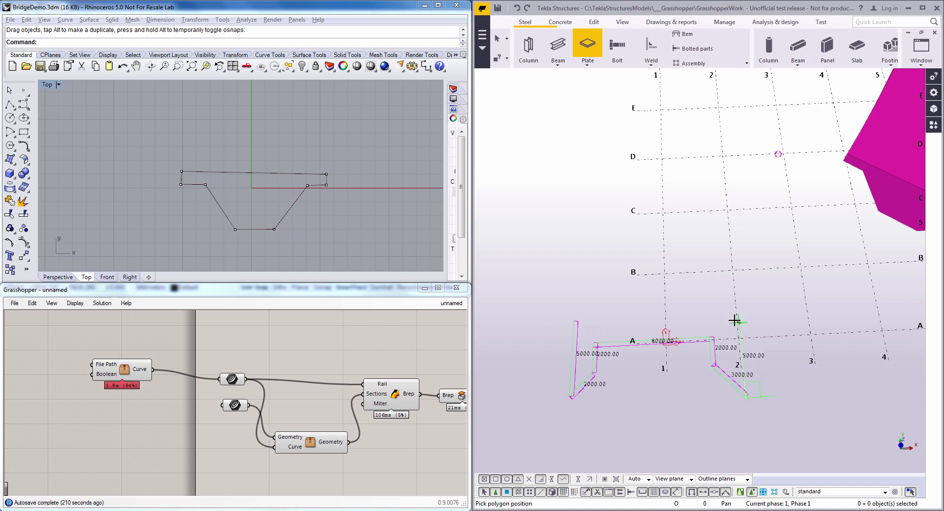
{"action": "left_click", "coordinate": [739, 323]}
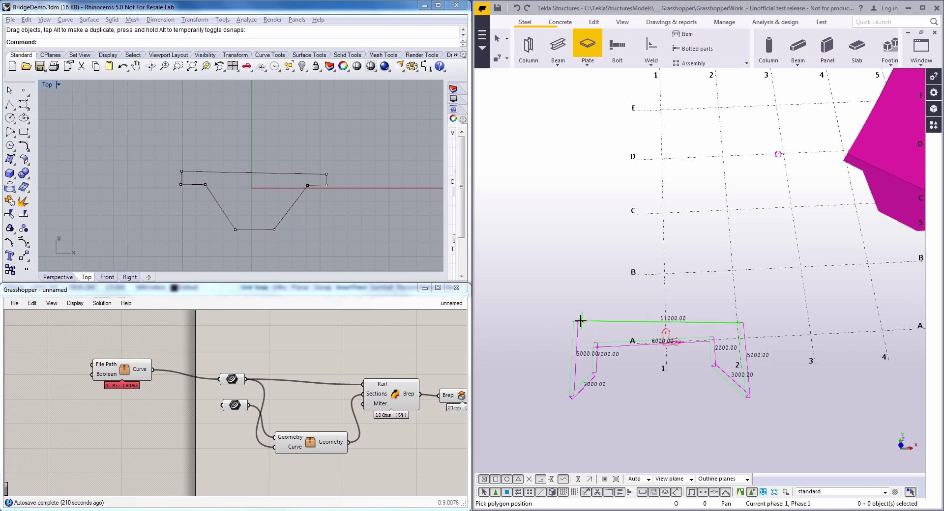
{"action": "middle_click", "coordinate": [613, 313]}
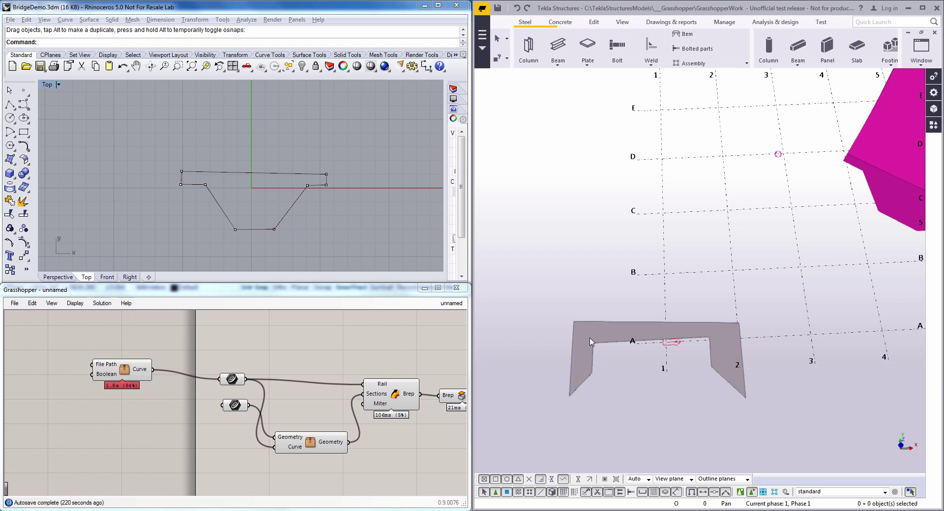
Step: Add a Get Plate or Slab component to the Grasshopper canvas, below the Curve From Excel cluster
{"action": "right_click", "coordinate": [346, 354]}
{"action": "left_click", "coordinate": [150, 425]}
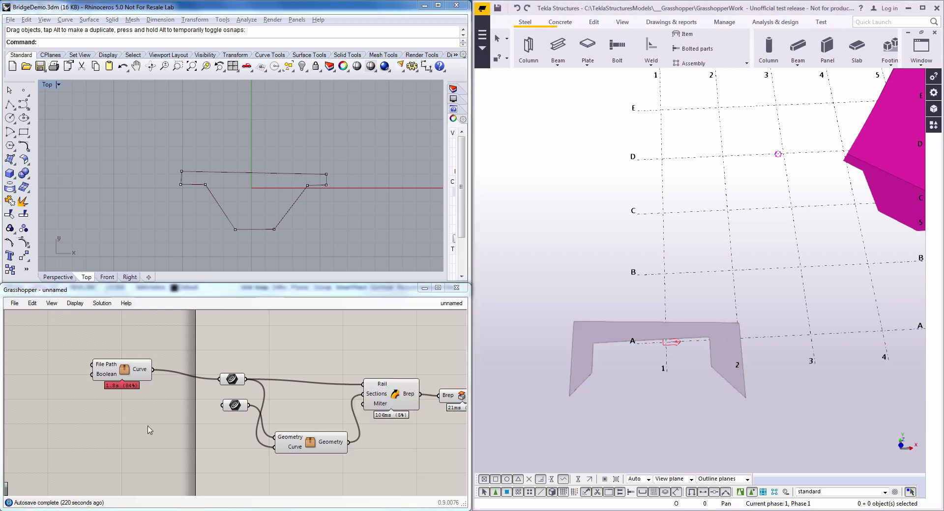
{"action": "double_click", "coordinate": [148, 426]}
{"action": "type", "text": "get"}
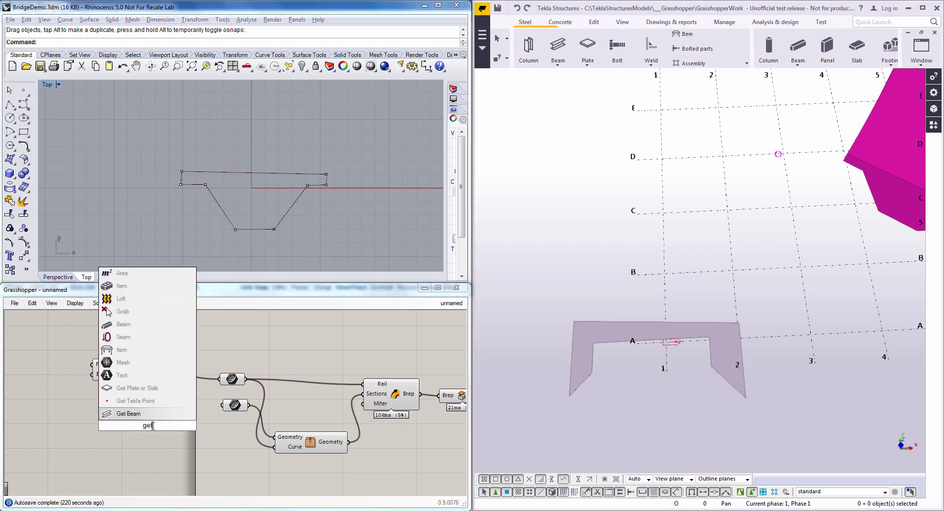
{"action": "left_click", "coordinate": [143, 390]}
Step: Set the component's Plate input to one model object, the U-shaped plate in Tekla Structures
{"action": "right_click", "coordinate": [132, 430]}
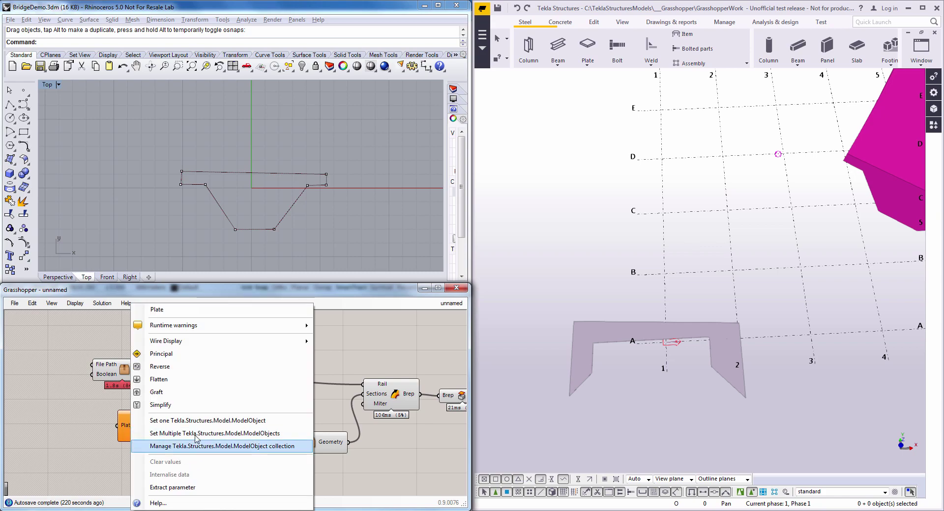
{"action": "left_click", "coordinate": [215, 421]}
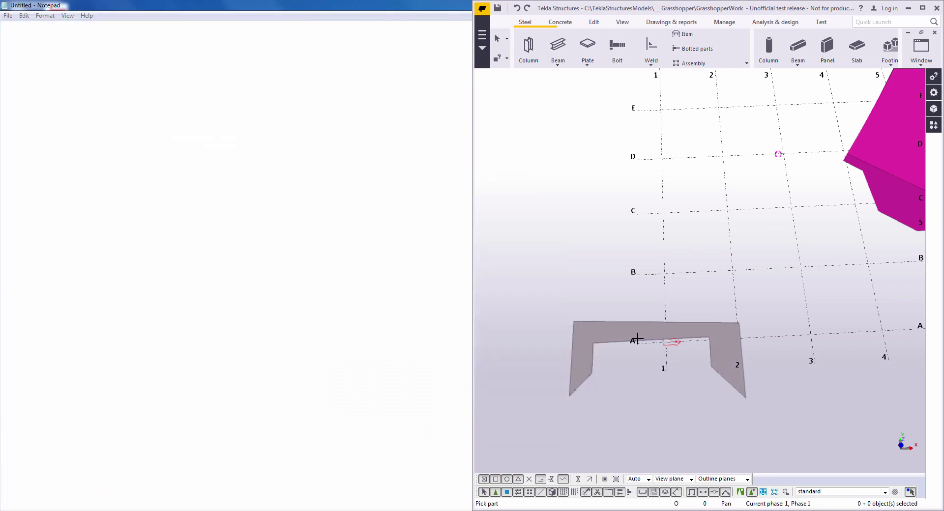
{"action": "left_click", "coordinate": [633, 338]}
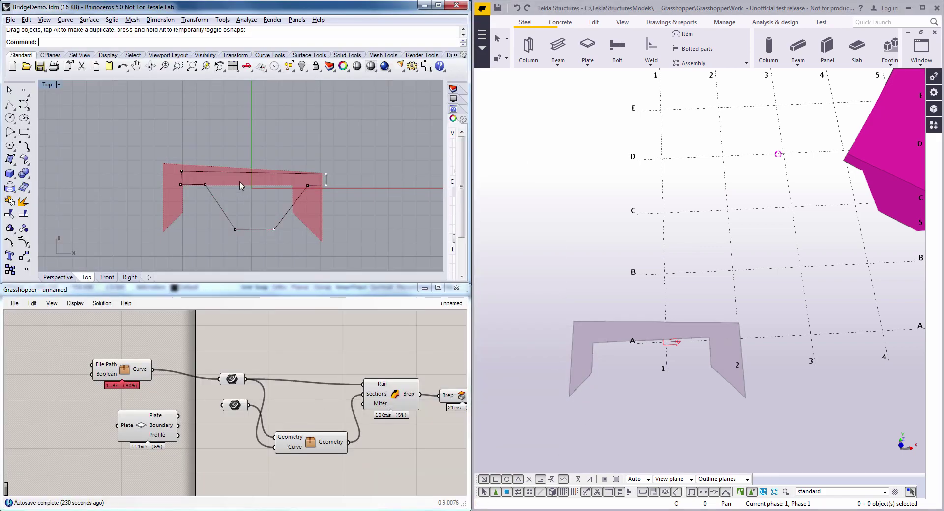
Step: Feed the plate's Boundary output into the cross-section Curve parameter and inspect the updated bridge in Tekla Structures
{"action": "left_click_drag", "start_coordinate": [178, 426], "coordinate": [223, 405]}
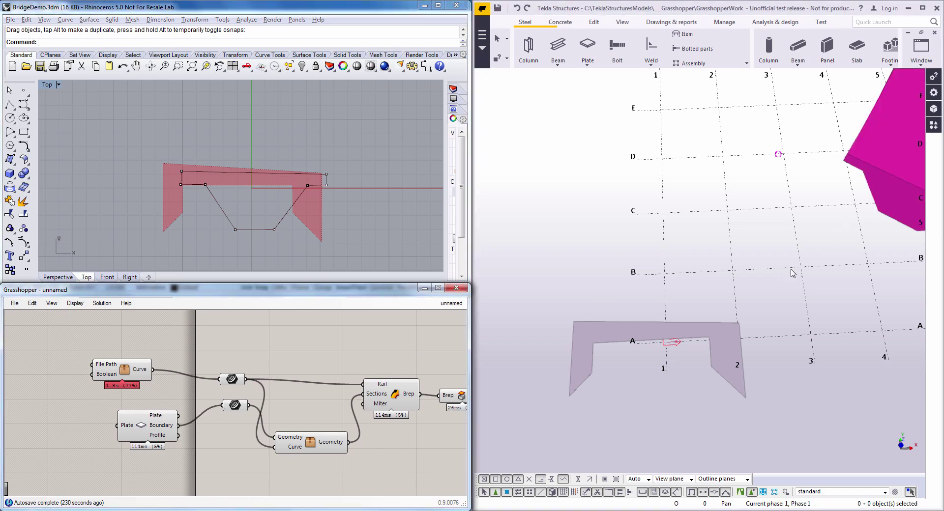
{"action": "right_click", "coordinate": [777, 253]}
{"action": "left_click", "coordinate": [817, 253]}
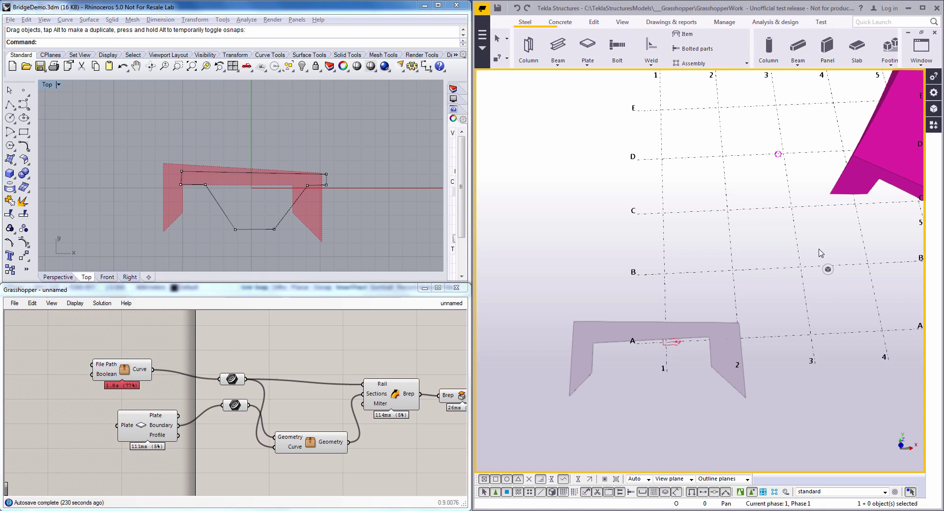
{"action": "middle_click_drag", "start_coordinate": [820, 253], "coordinate": [709, 258], "text": "ctrl"}
{"action": "scroll", "coordinate": [726, 273], "scroll_direction": "down", "scroll_amount": 3}
{"action": "scroll", "coordinate": [709, 259], "scroll_direction": "up", "scroll_amount": 2}
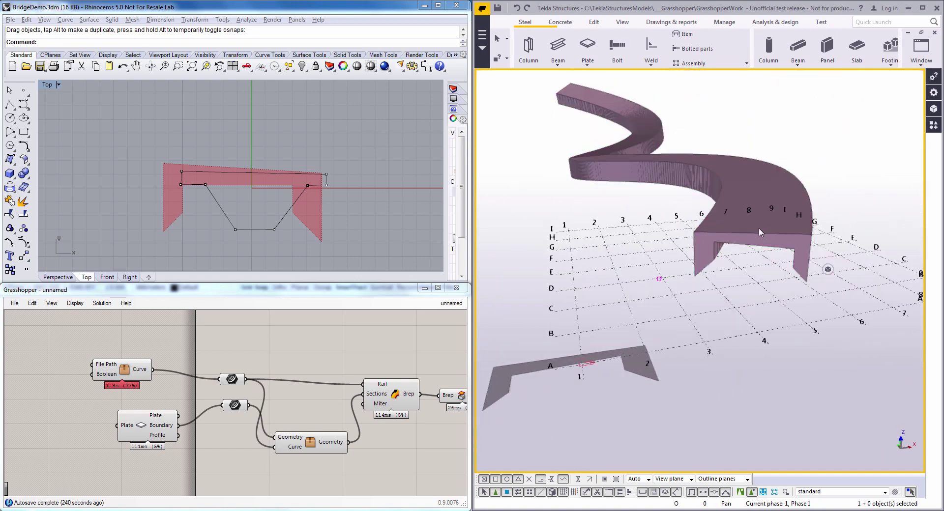